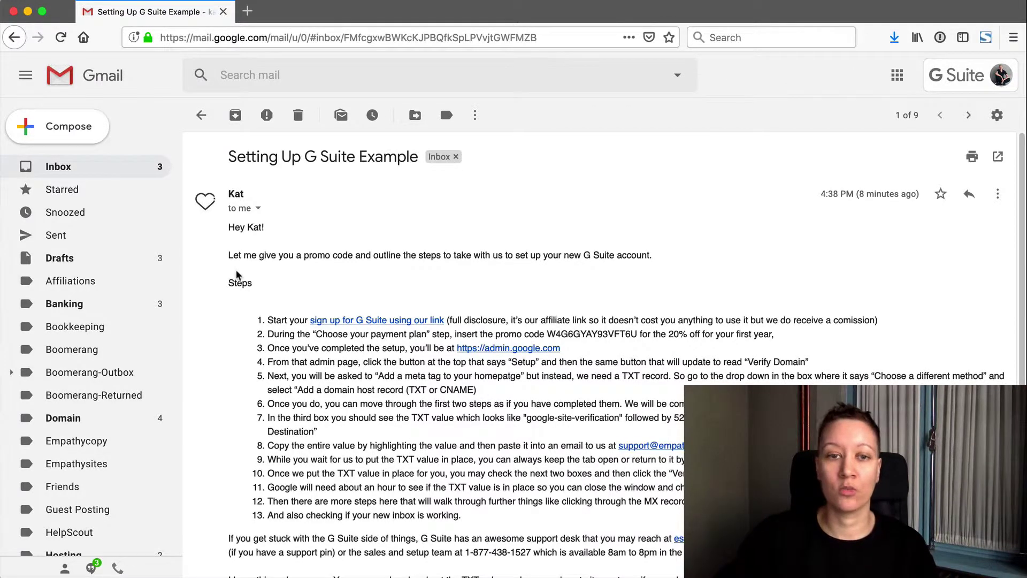
pyautogui.scroll(-3, 236, 274)
pyautogui.scroll(-7, 236, 274)
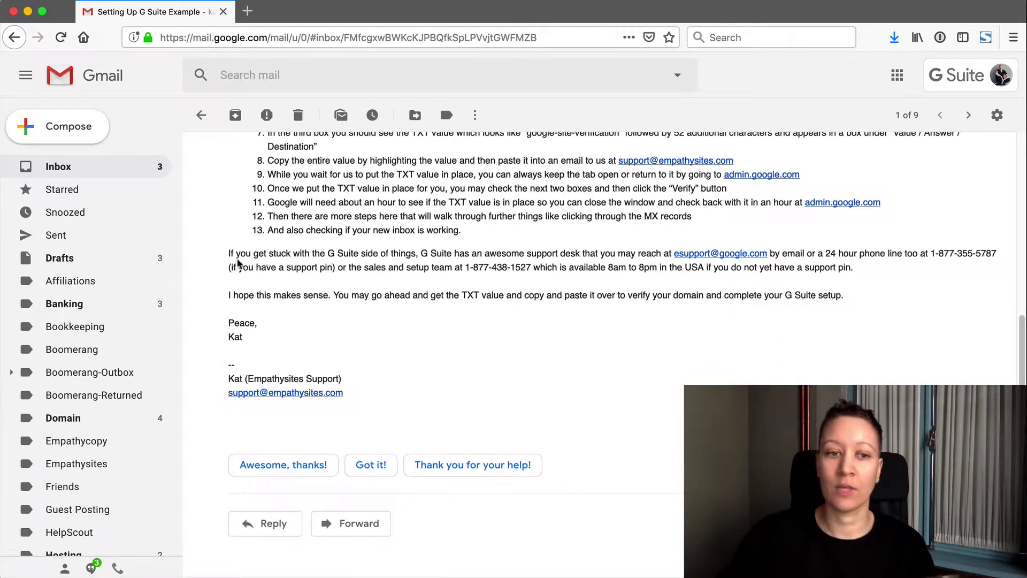
pyautogui.moveTo(227, 255); pyautogui.dragTo(833, 267)
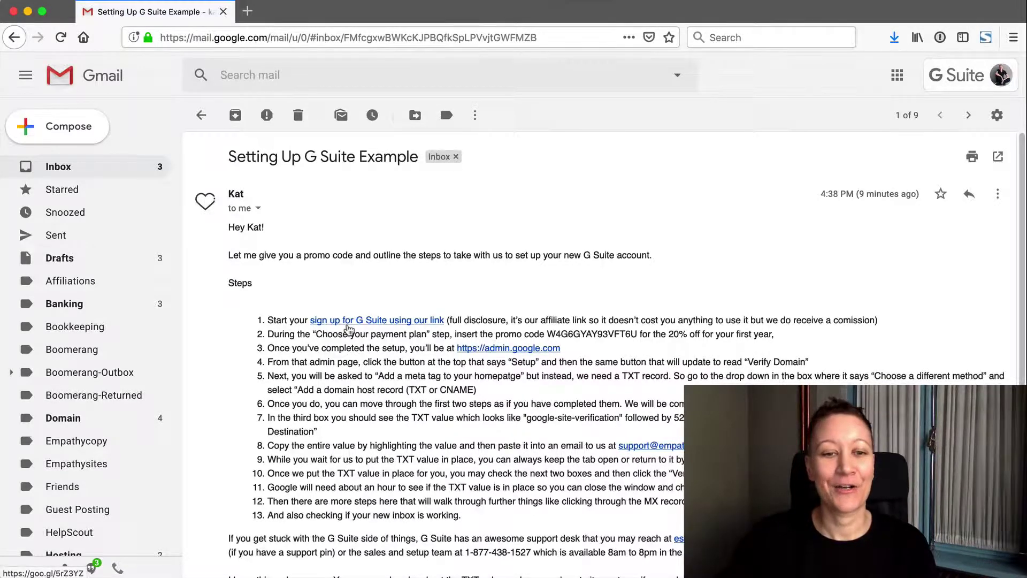
# - Open the G Suite signup page from the email and start the Basic plan
pyautogui.click(346, 324)
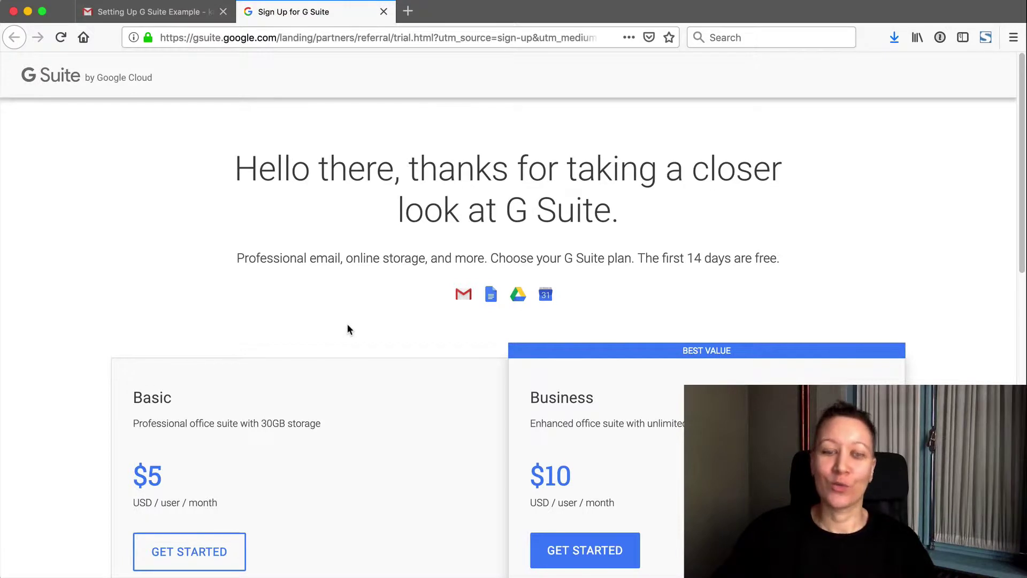
pyautogui.scroll(-3, 348, 326)
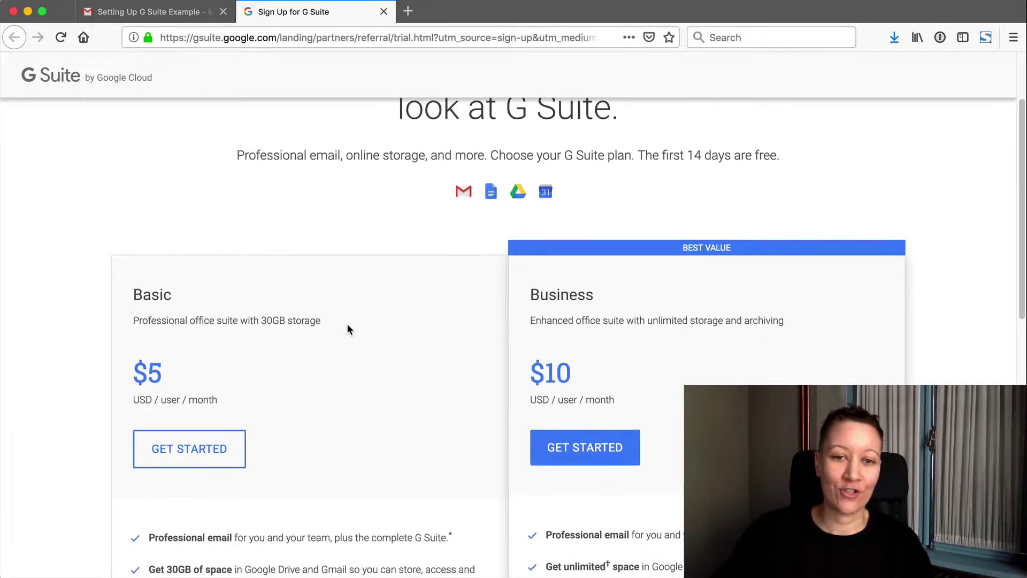
pyautogui.scroll(-1, 348, 329)
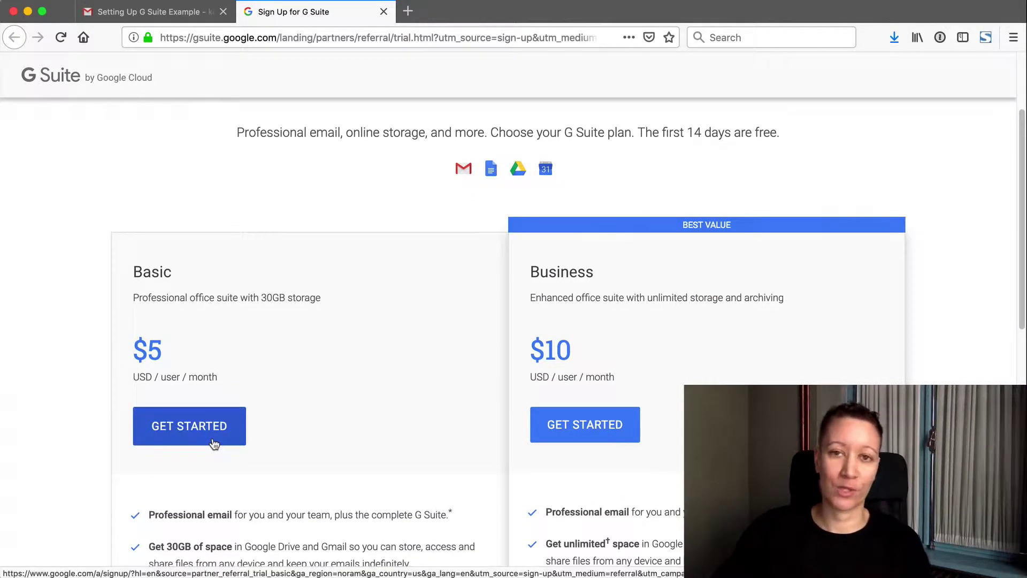
pyautogui.click(213, 440)
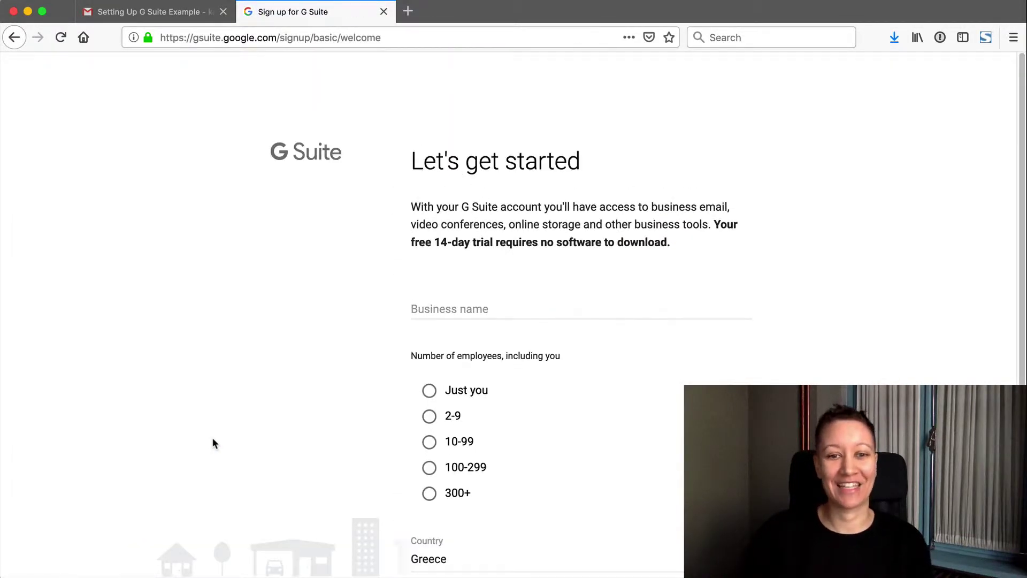
# - Enter business name 'New Leaf Therapy', choose Just you as employees, and continue
pyautogui.click(484, 307)
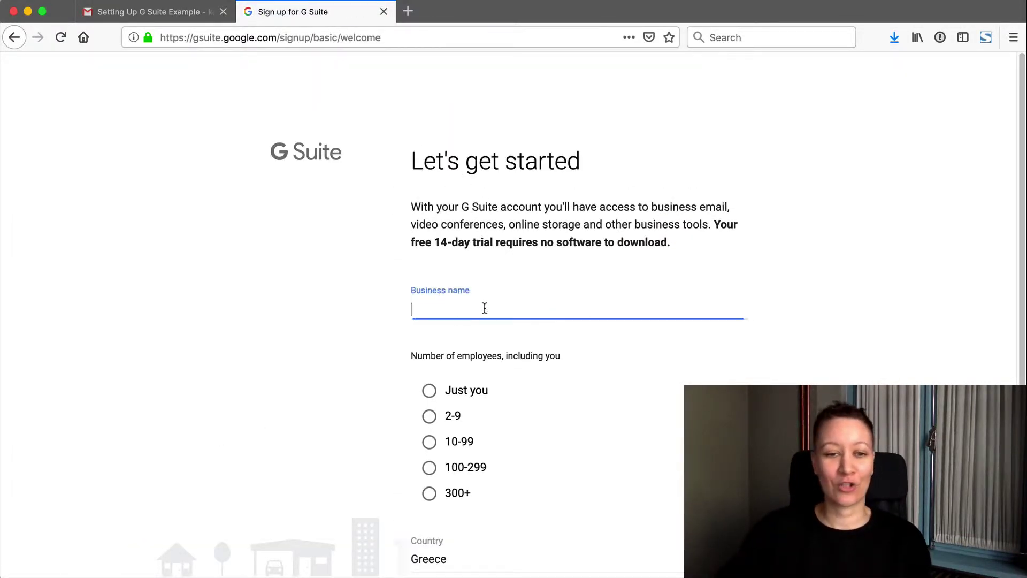
pyautogui.write('New ')
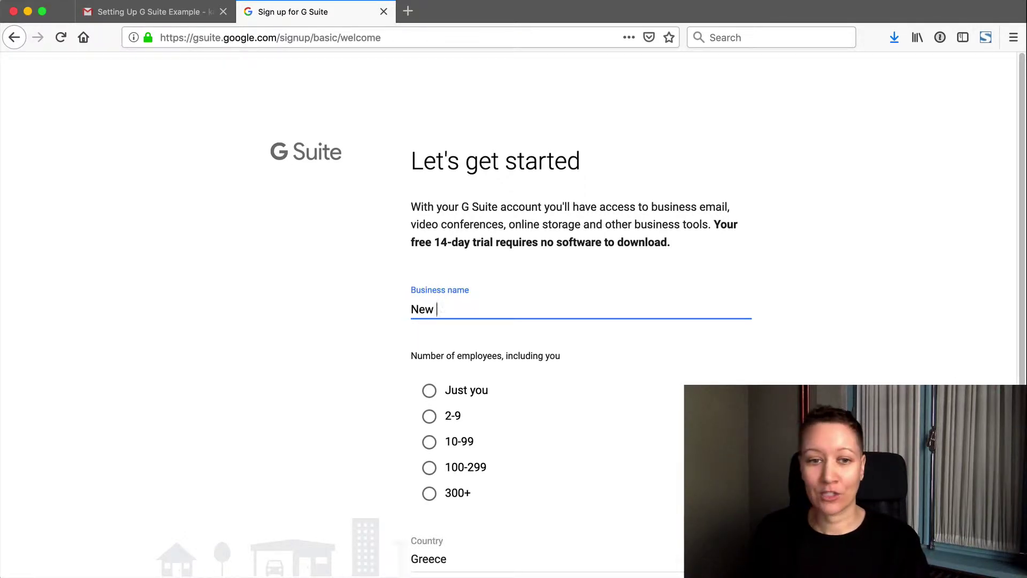
pyautogui.write('Leaf T')
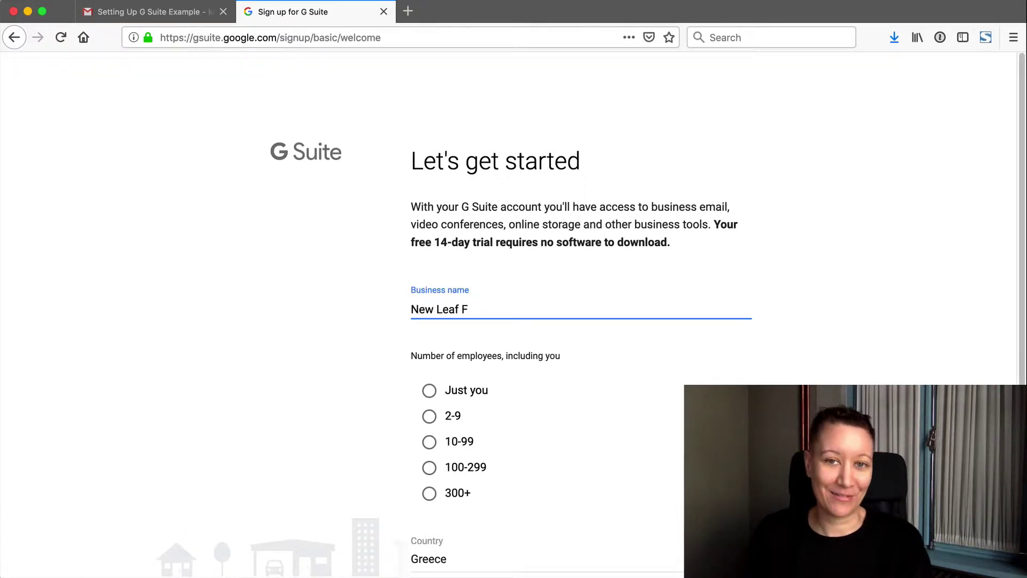
pyautogui.press('BackSpace')
pyautogui.write('Therapy')
pyautogui.press('Tab')
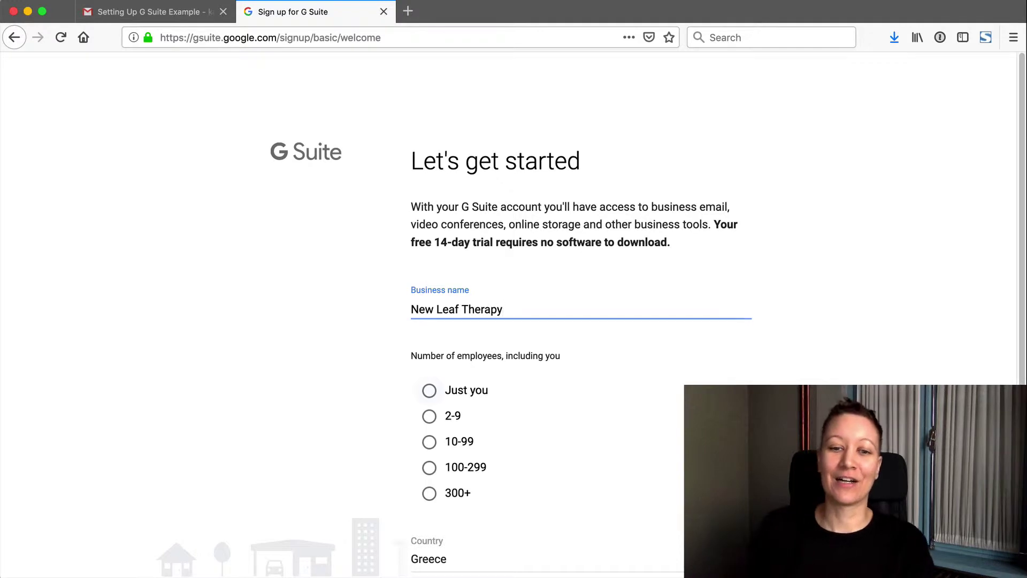
pyautogui.click(423, 401)
pyautogui.scroll(-2, 420, 402)
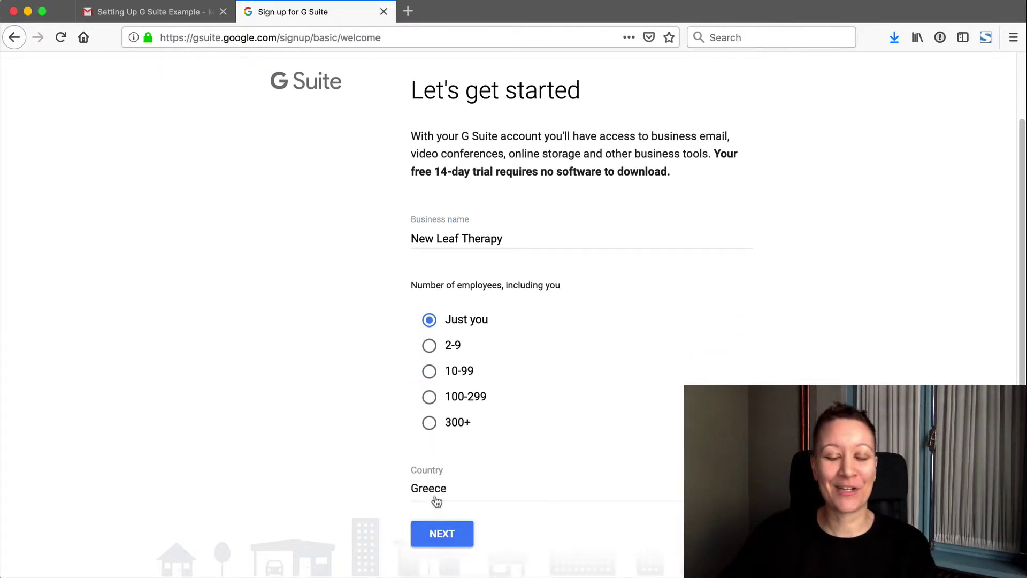
pyautogui.click(442, 534)
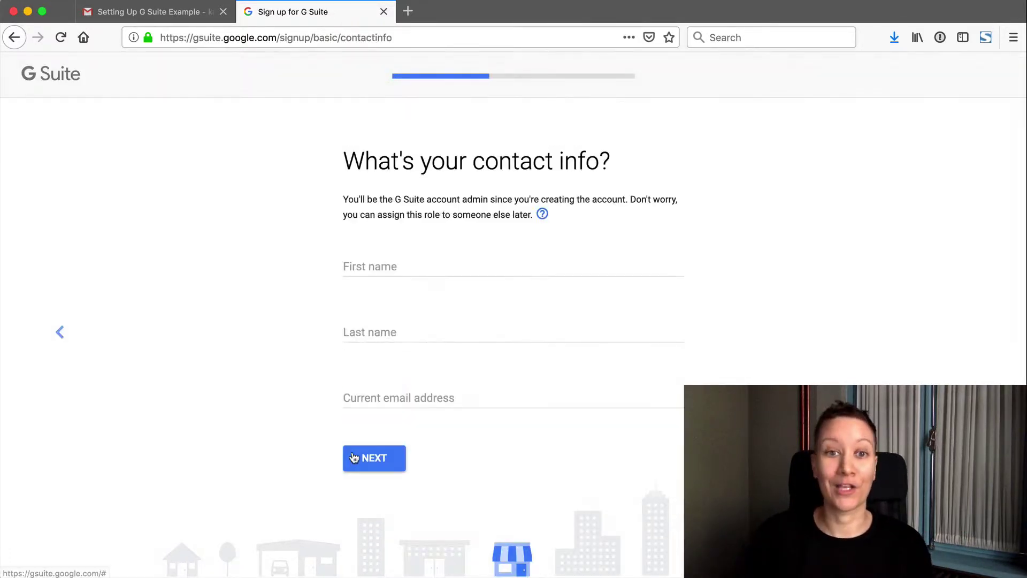
# - Fill in the admin's first name, last name and current email address, then continue
pyautogui.click(359, 262)
pyautogui.press('Tab')
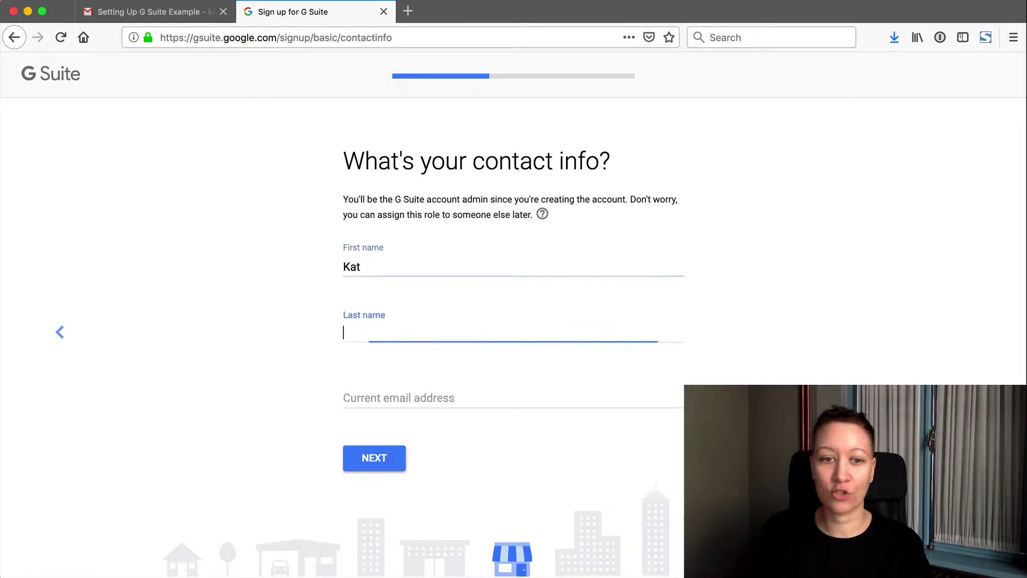
pyautogui.press('Tab')
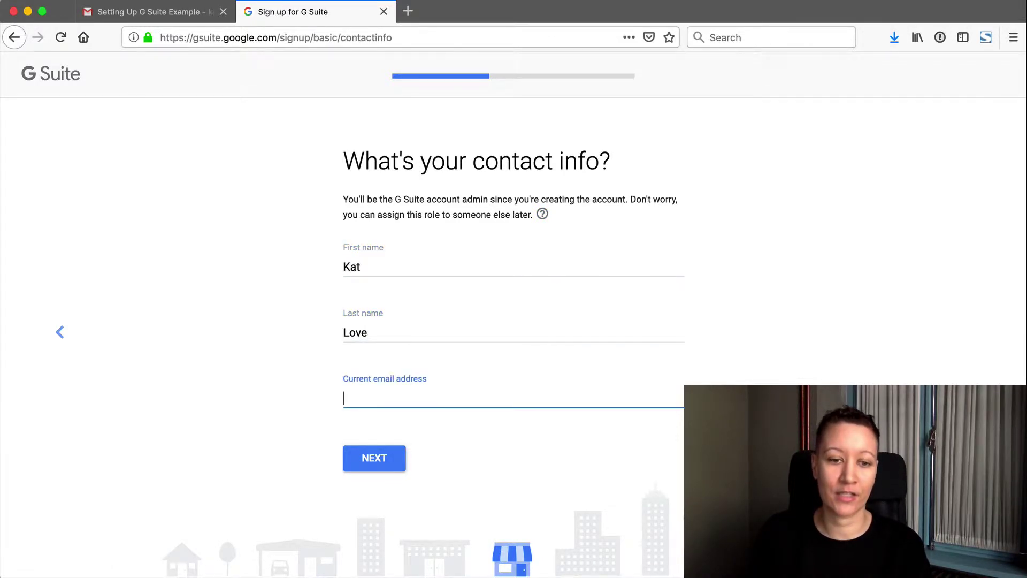
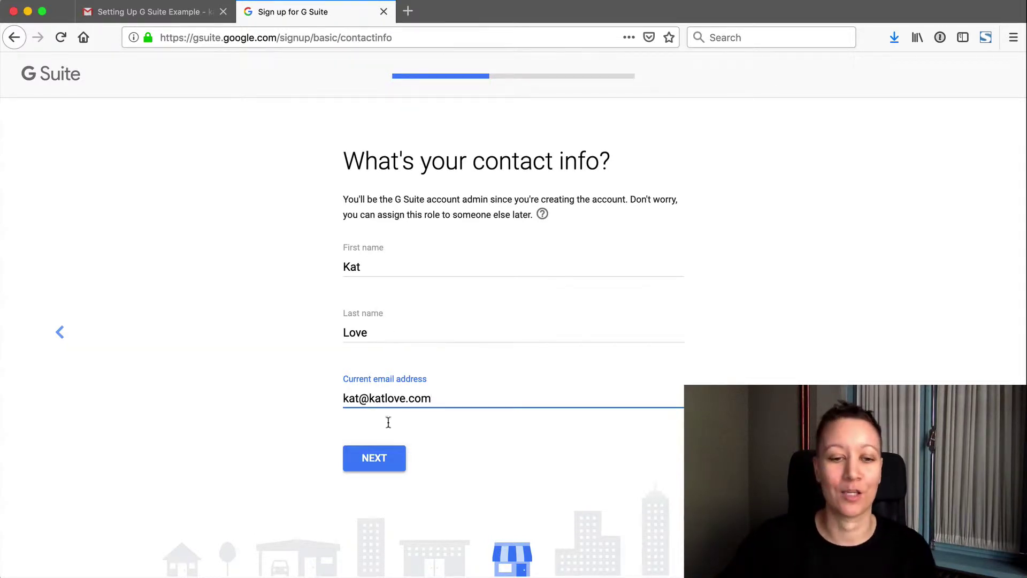
pyautogui.click(397, 461)
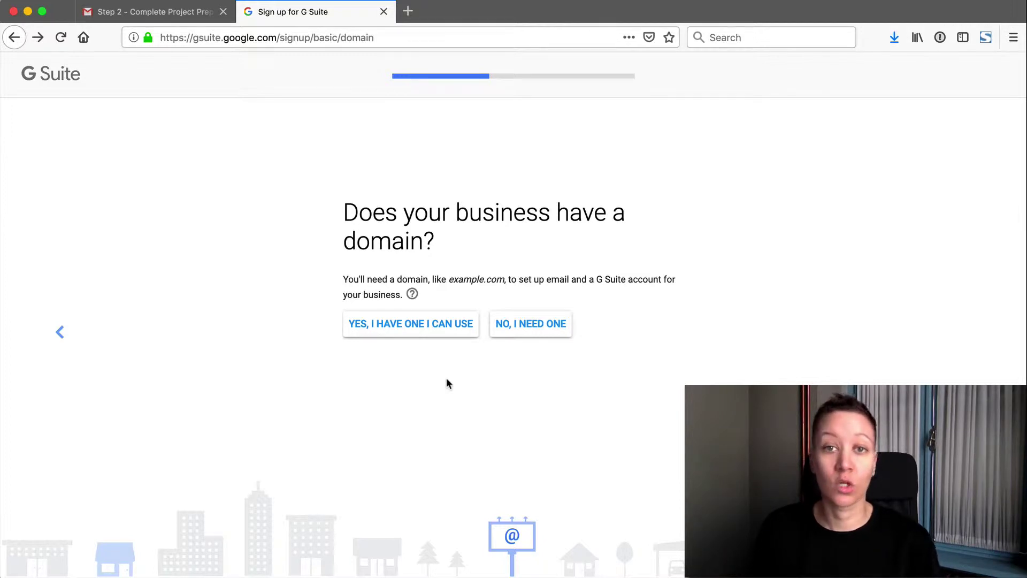
# - Confirm yayempathy.com as the business's existing domain and decline Google's tips emails
pyautogui.click(438, 333)
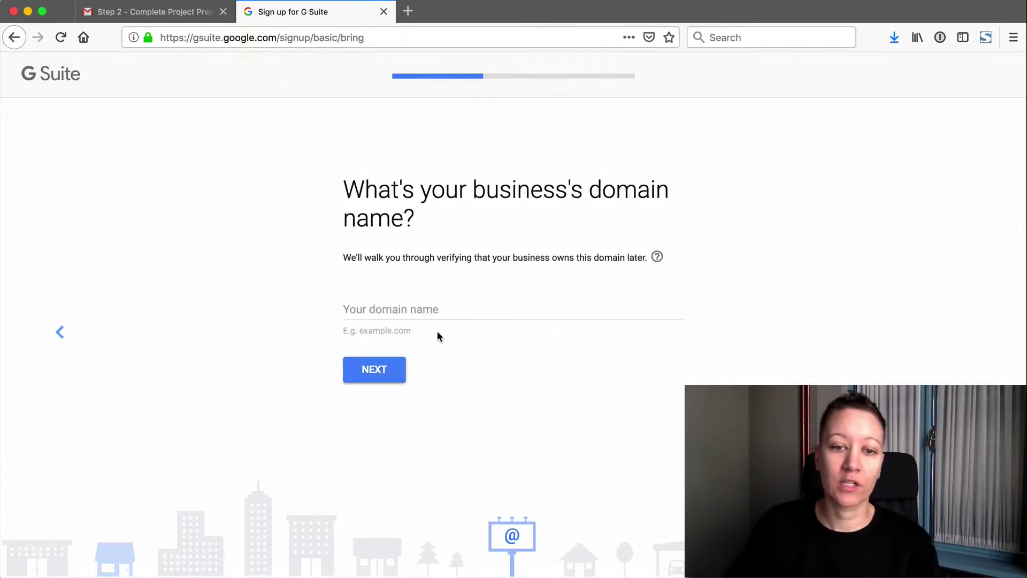
pyautogui.click(374, 313)
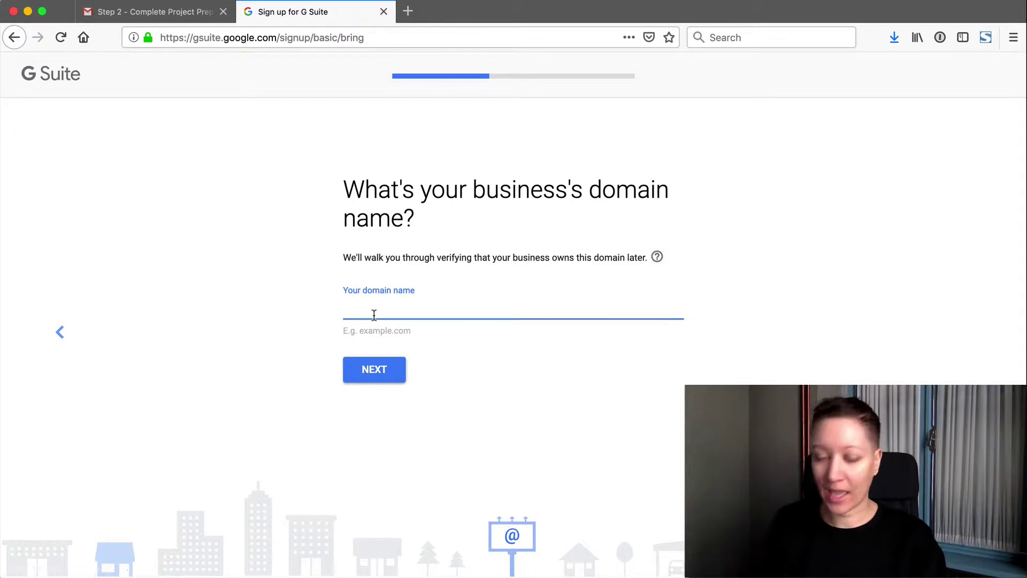
pyautogui.write('yayempathyc.o')
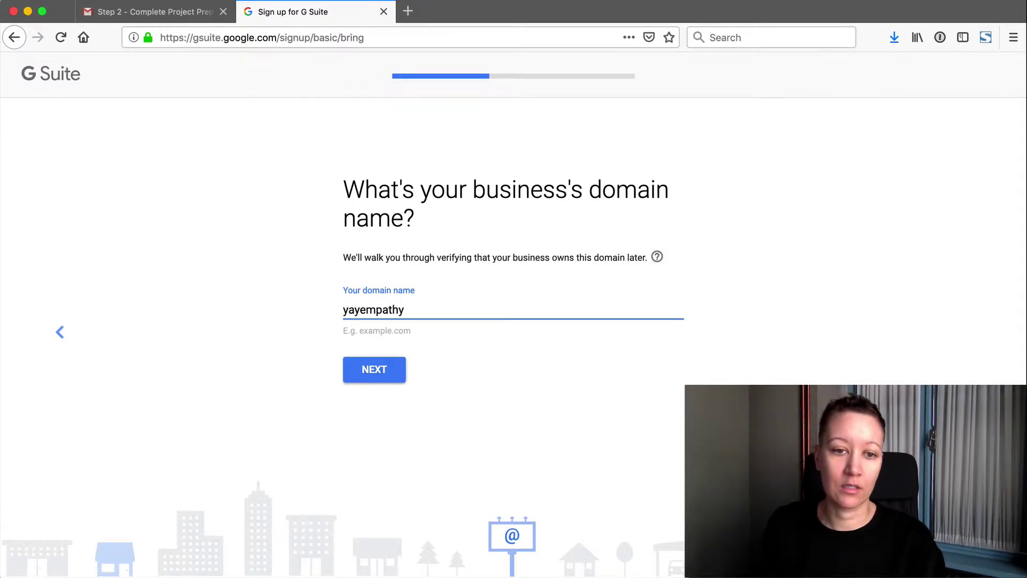
pyautogui.press('BackSpace')
pyautogui.press('BackSpace')
pyautogui.press('BackSpace')
pyautogui.write('.com')
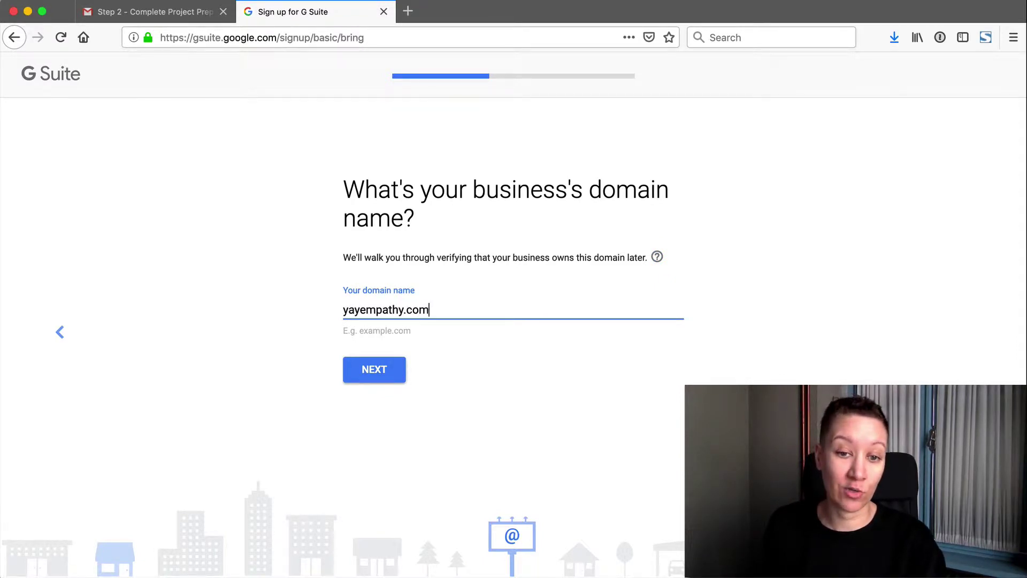
pyautogui.click(361, 377)
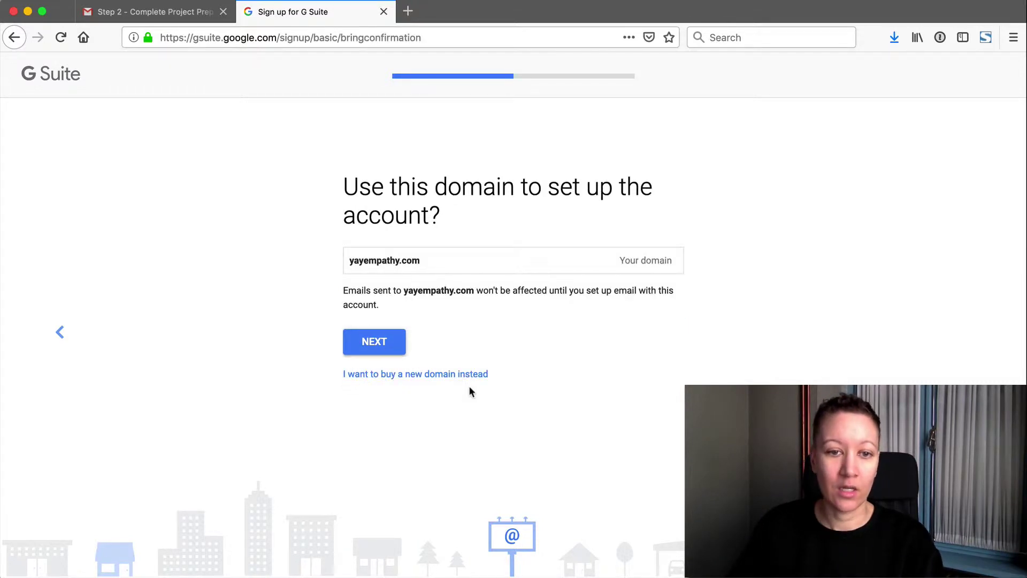
pyautogui.click(390, 348)
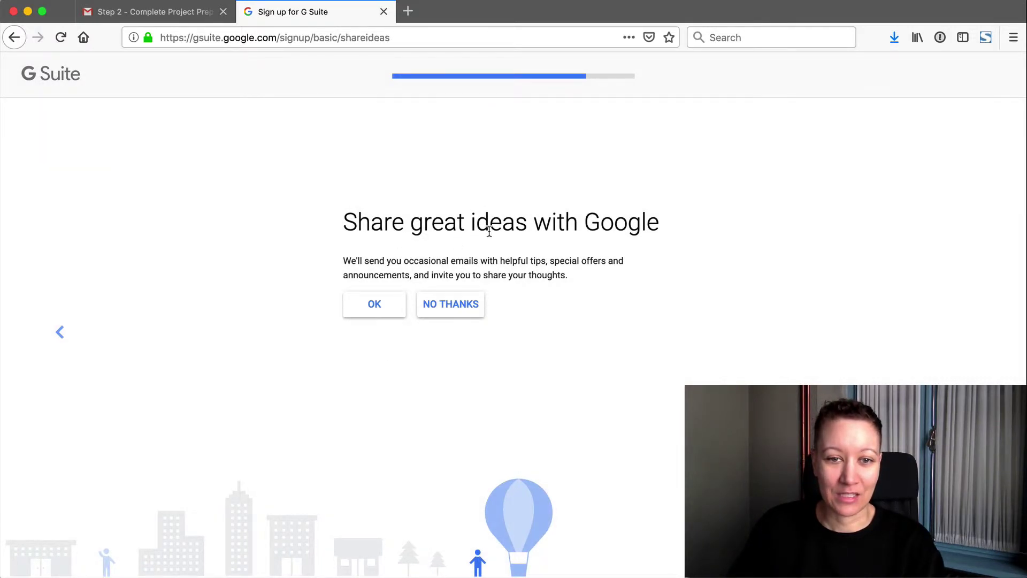
pyautogui.moveTo(376, 232); pyautogui.dragTo(595, 277)
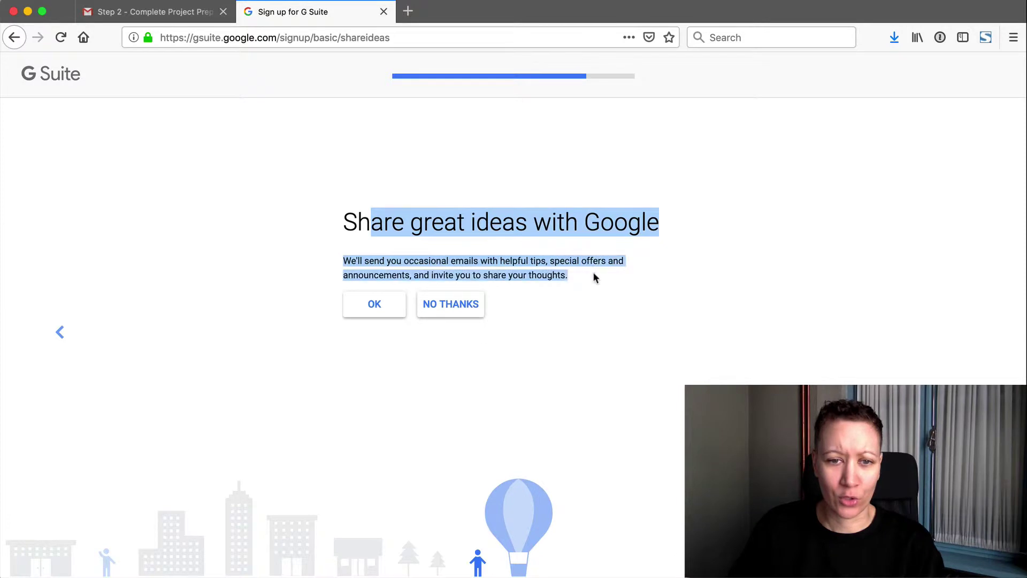
pyautogui.click(593, 275)
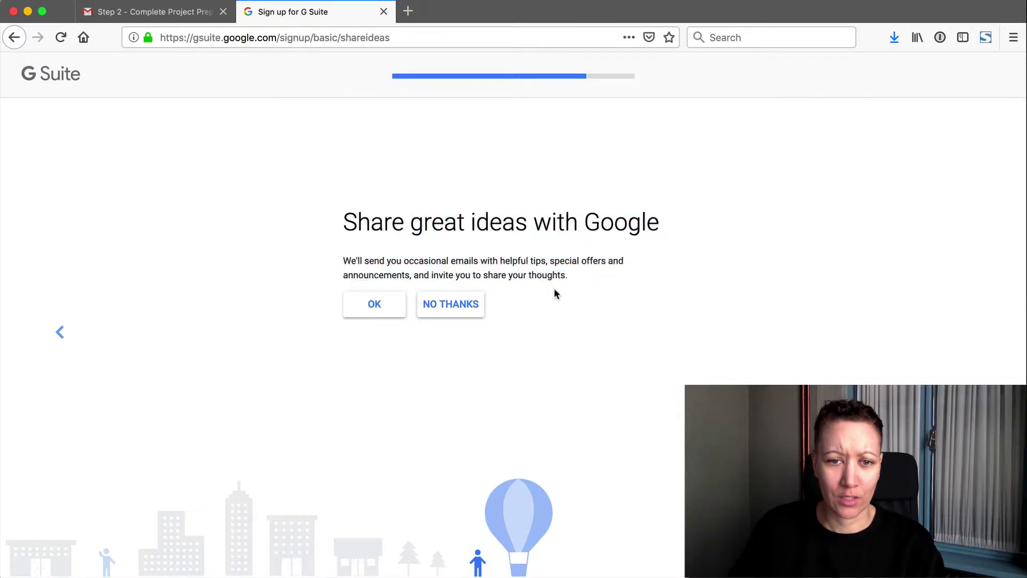
# - Enter the sign-in username and account password, then tick the 'I'm not a robot' check
pyautogui.click(442, 312)
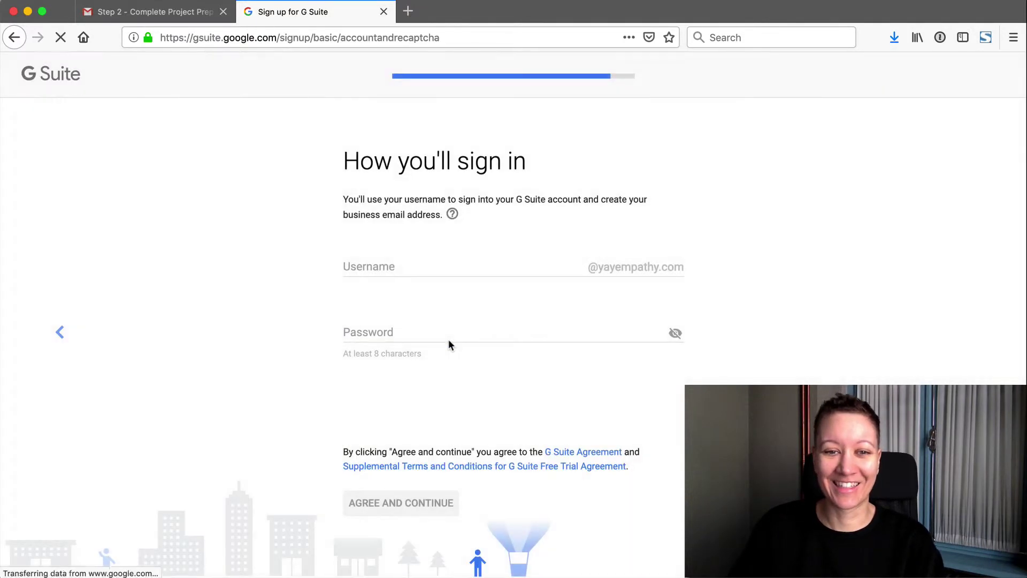
pyautogui.click(368, 267)
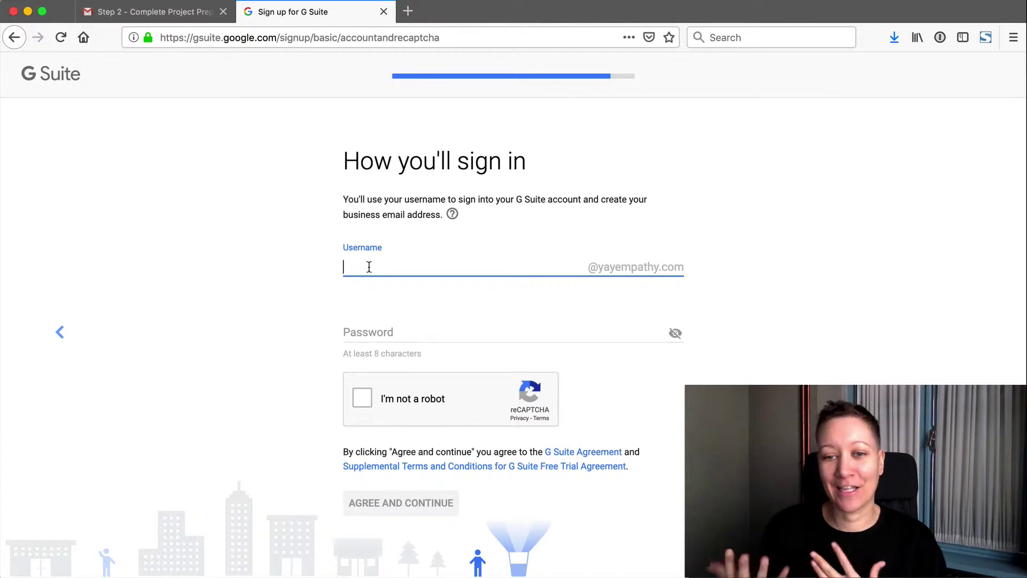
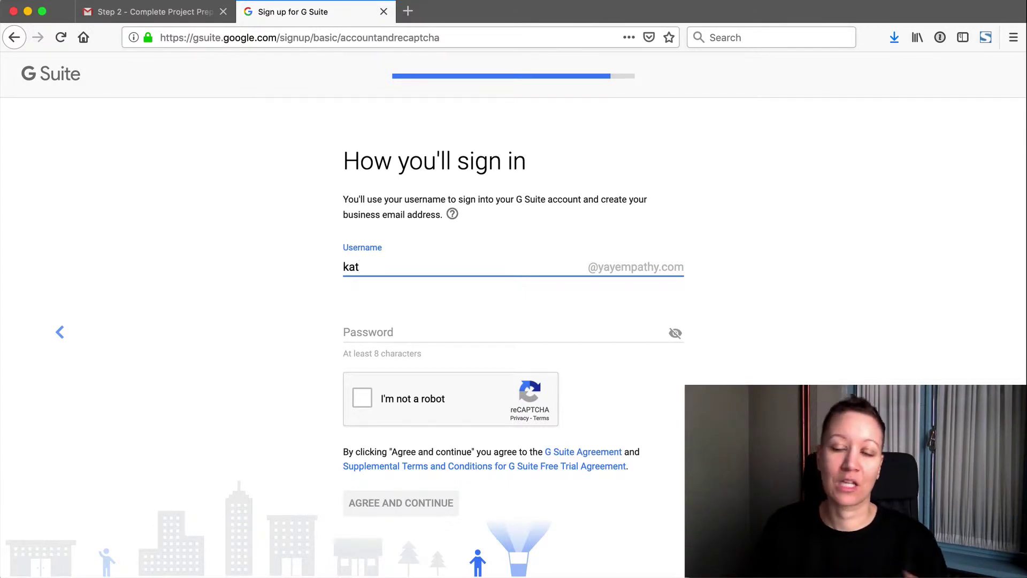
pyautogui.click(385, 336)
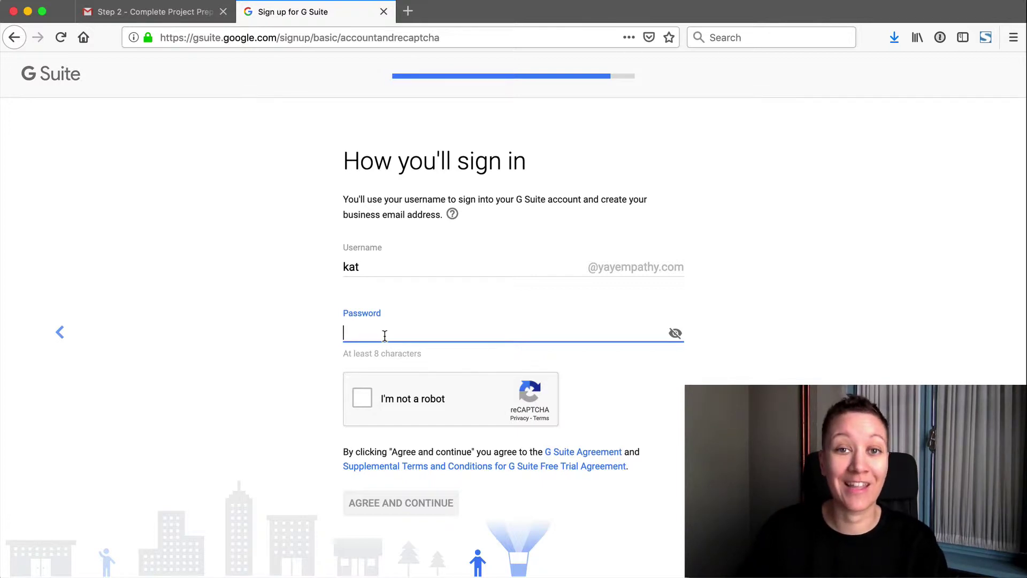
pyautogui.write('••••••••••')
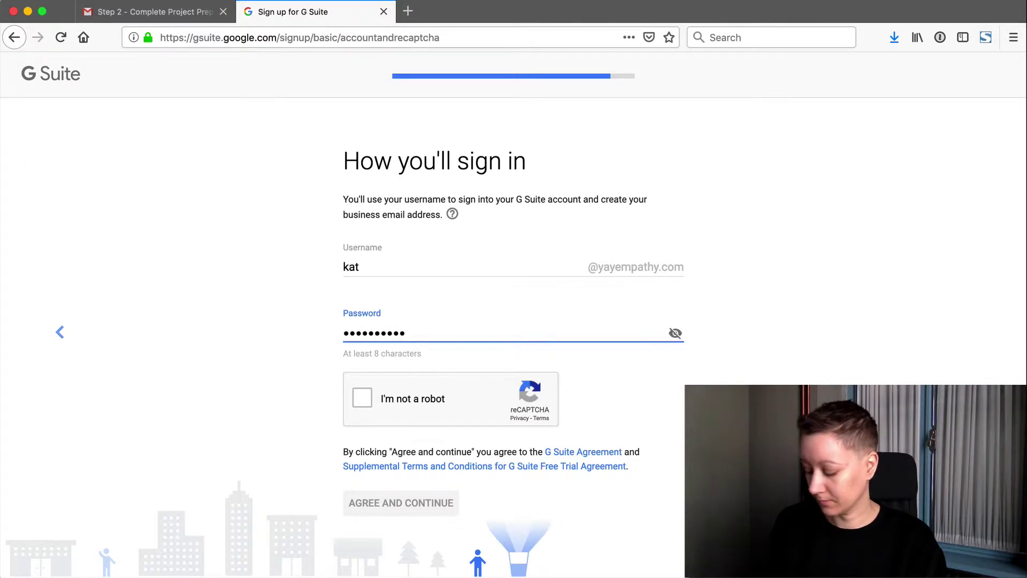
pyautogui.write('•••')
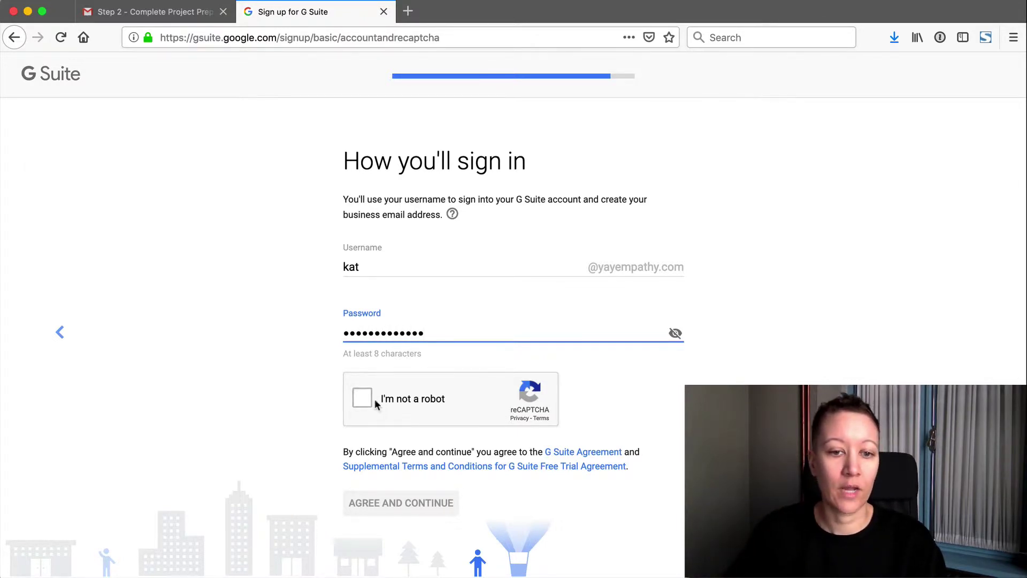
pyautogui.click(374, 399)
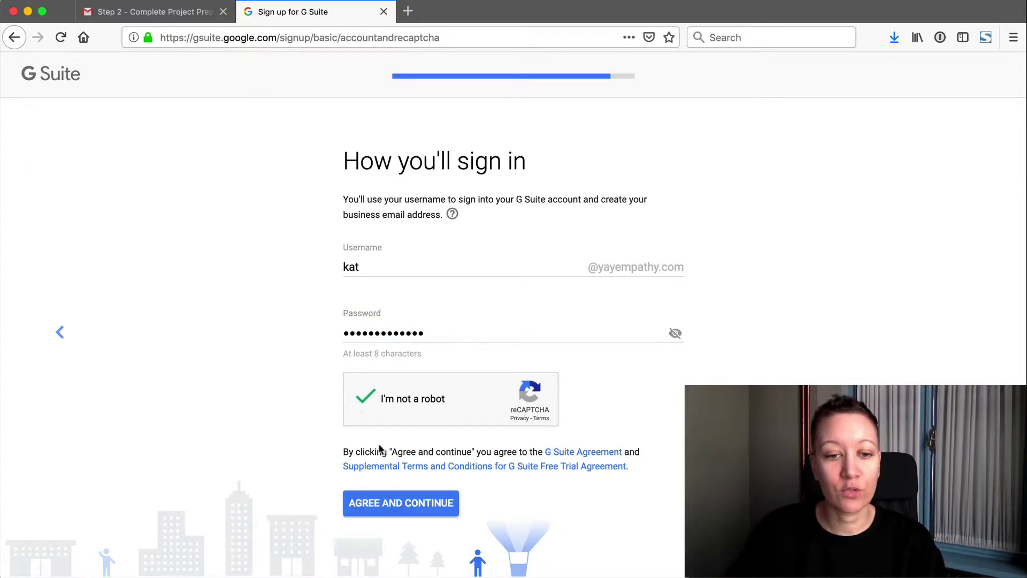
# - Accept the terms and dismiss the password manager's save-login prompt
pyautogui.click(397, 510)
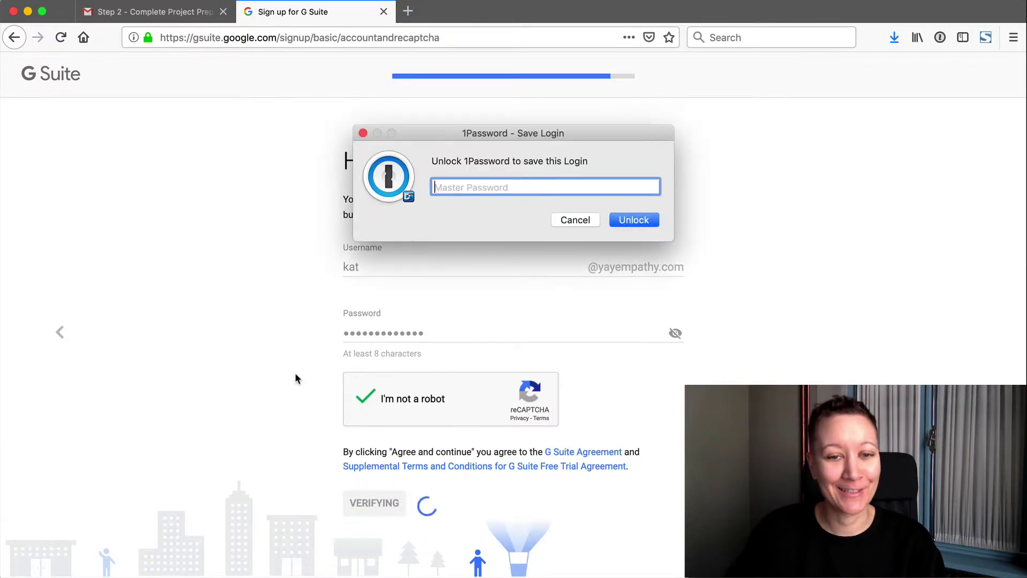
pyautogui.click(580, 220)
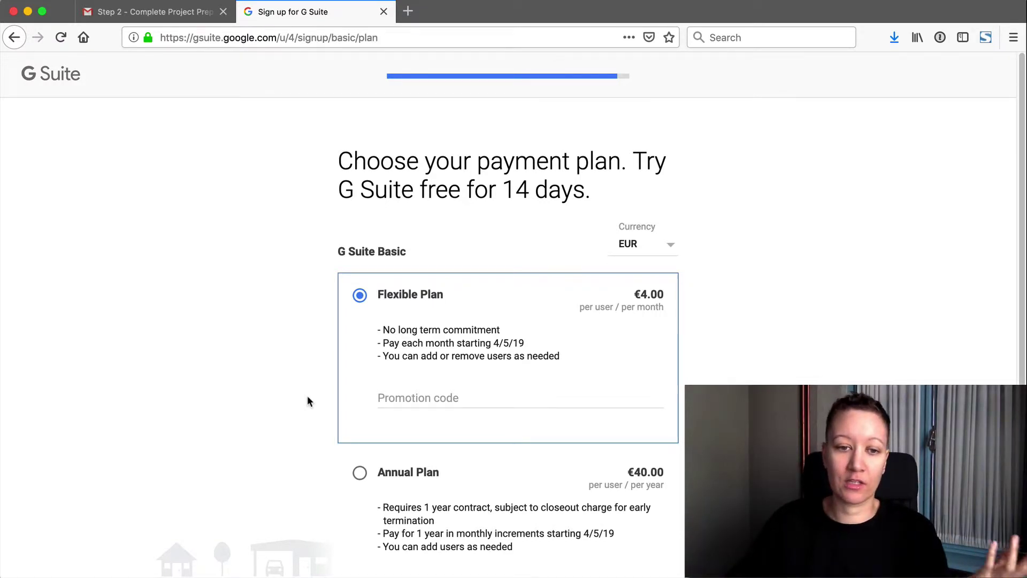
# - Multiply 4 by 12 in Calculator to get the yearly total of 48
pyautogui.scroll(-3, 461, 399)
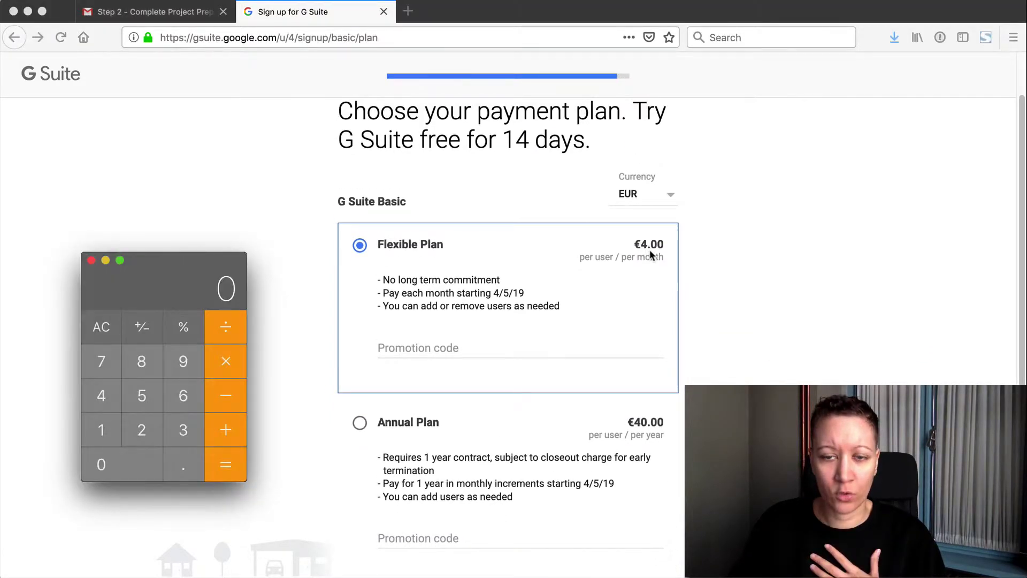
pyautogui.write('4')
pyautogui.click(213, 366)
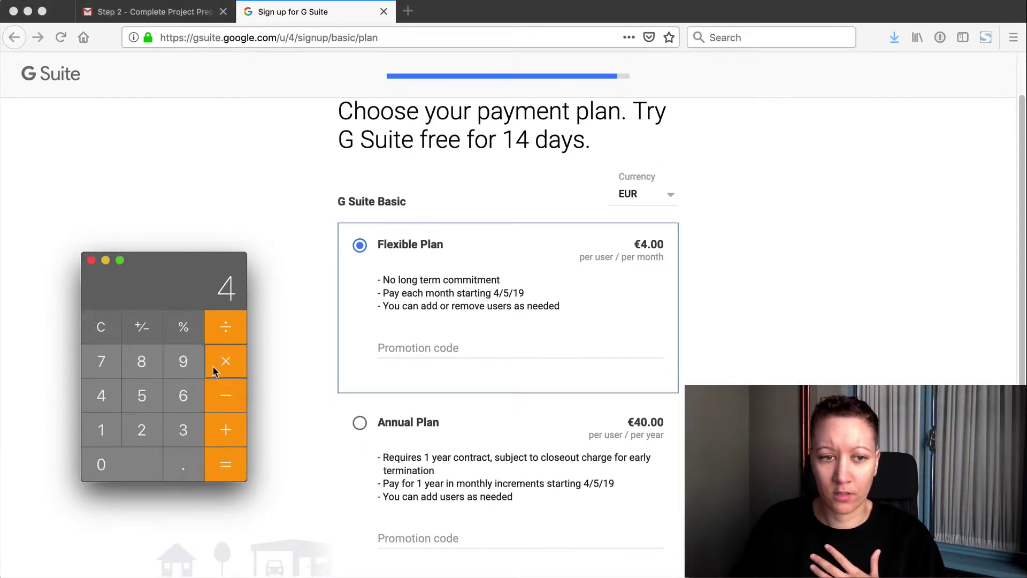
pyautogui.write('12')
pyautogui.click(220, 465)
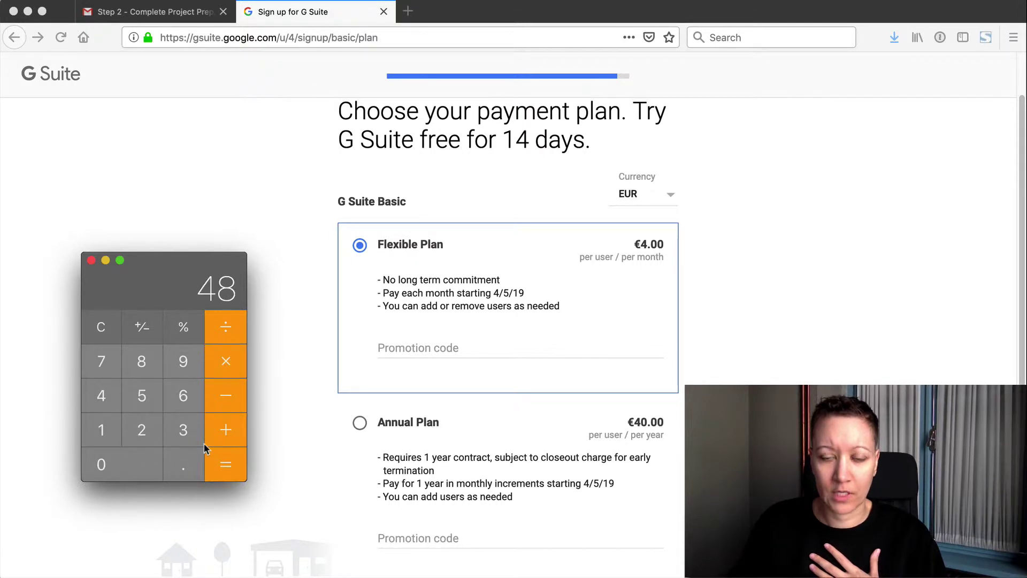
pyautogui.click(91, 260)
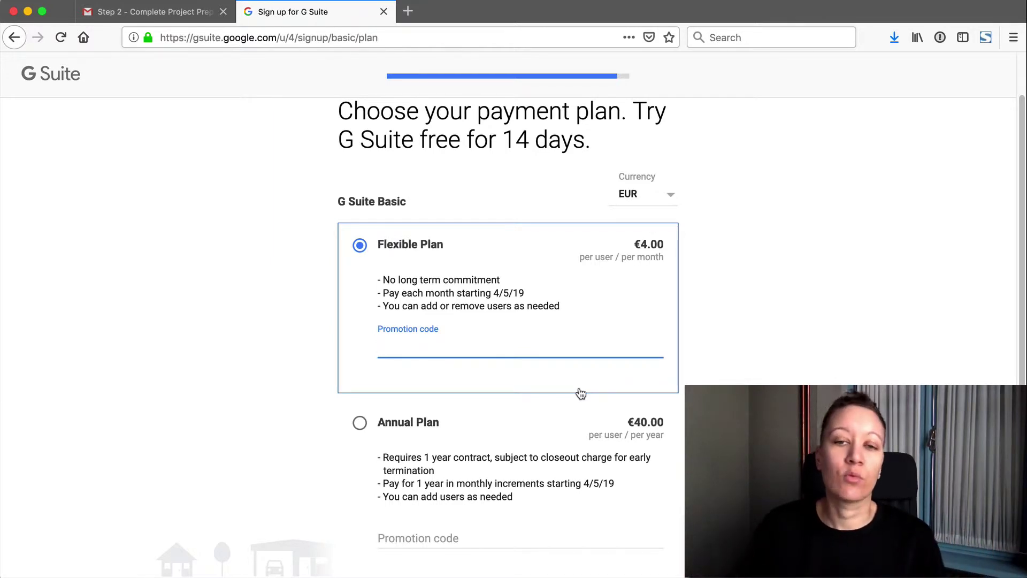
# - Choose the Annual Plan, apply the promotion code from the email, and proceed to checkout
pyautogui.scroll(-3, 577, 377)
pyautogui.click(437, 393)
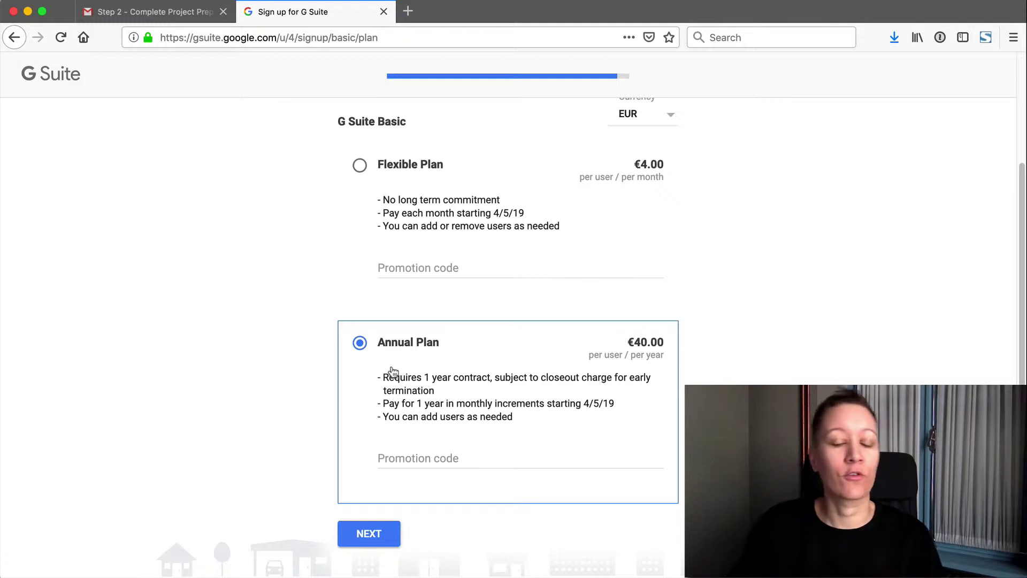
pyautogui.click(168, 8)
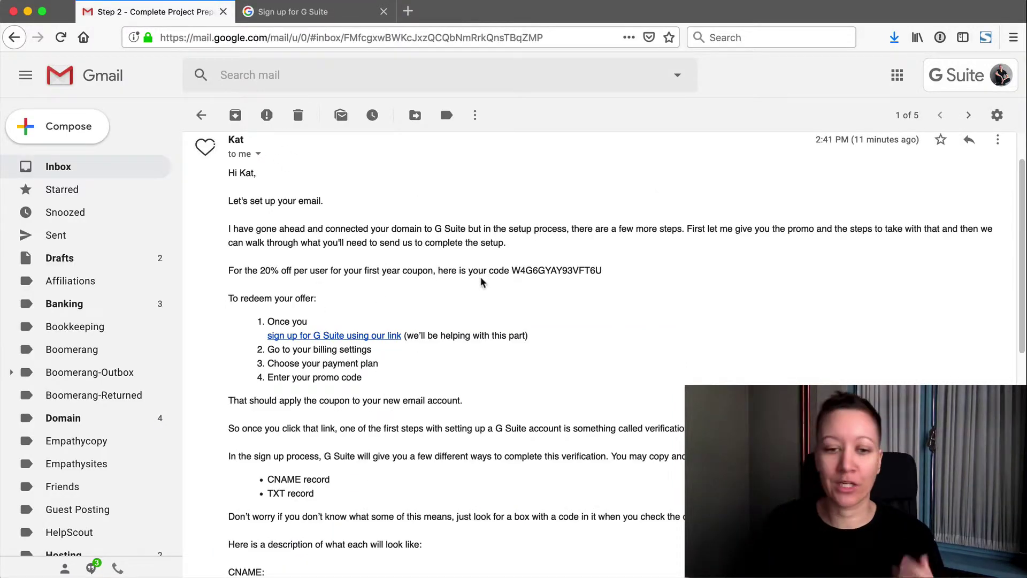
pyautogui.hotkey('ctrl', 'Tab')
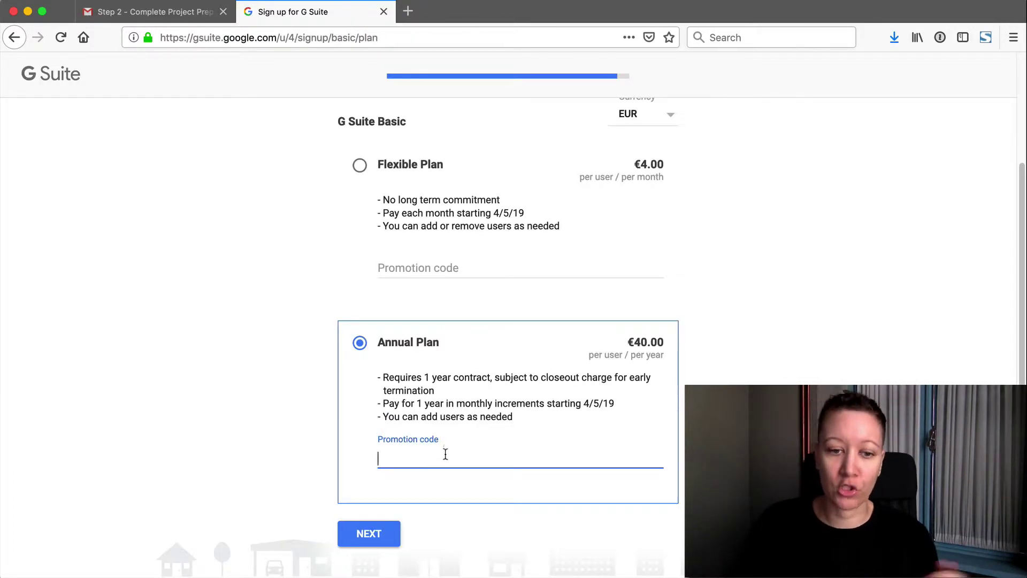
pyautogui.click(370, 537)
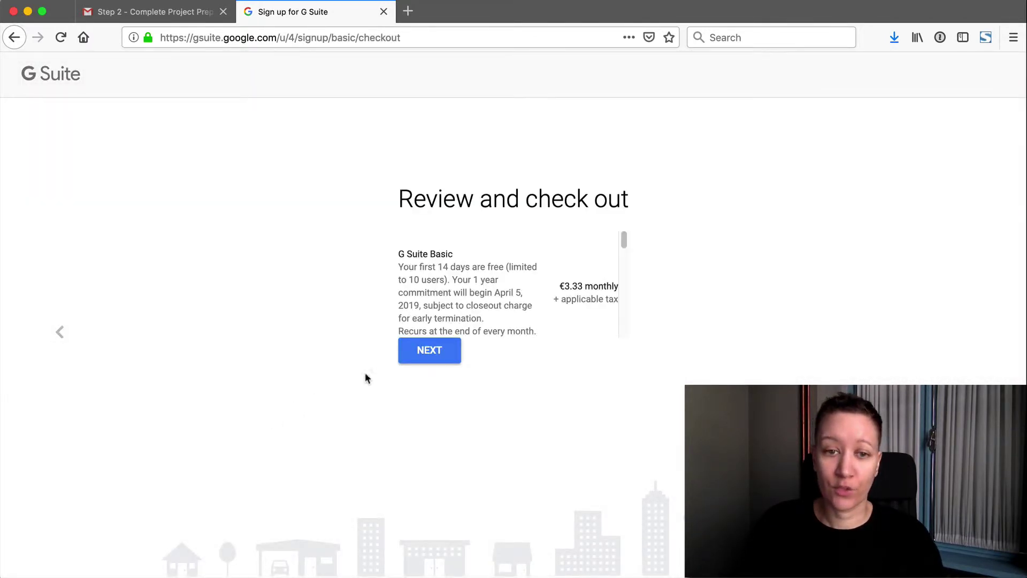
pyautogui.click(436, 362)
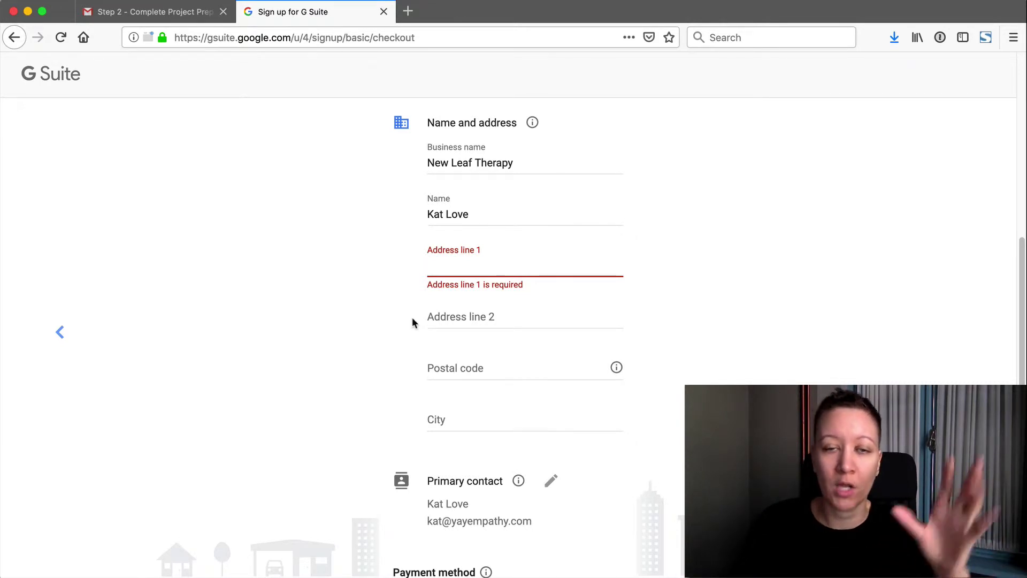
# - Scroll through the checkout page reviewing the name, address and payment details
pyautogui.scroll(-1, 412, 317)
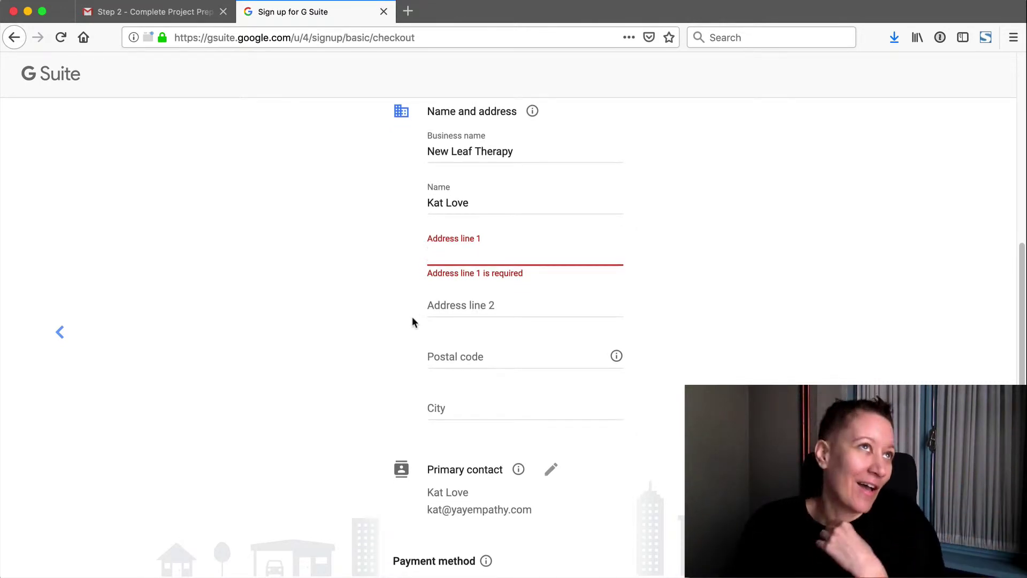
pyautogui.scroll(-5, 412, 316)
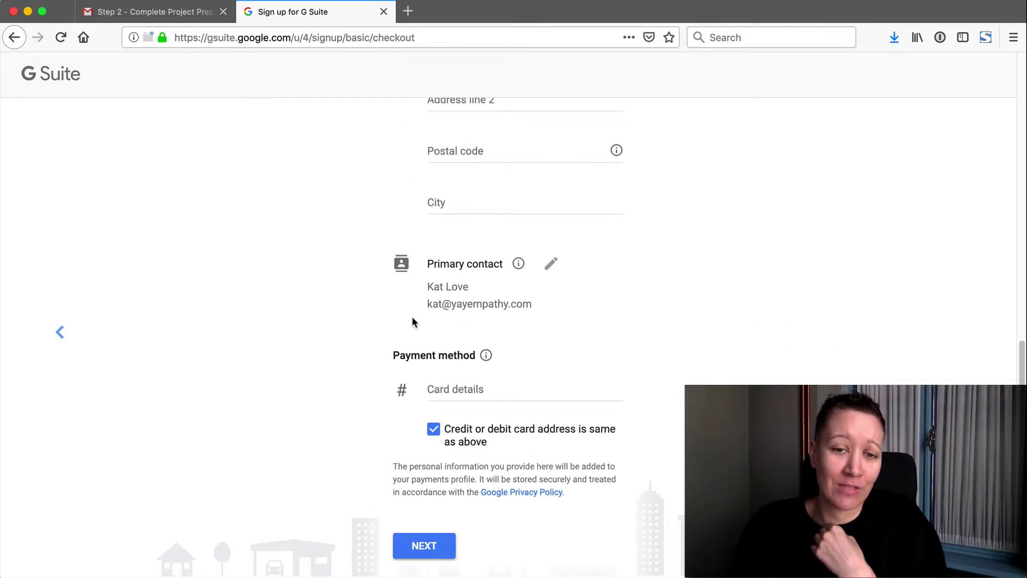
pyautogui.scroll(1, 412, 316)
pyautogui.scroll(3, 413, 322)
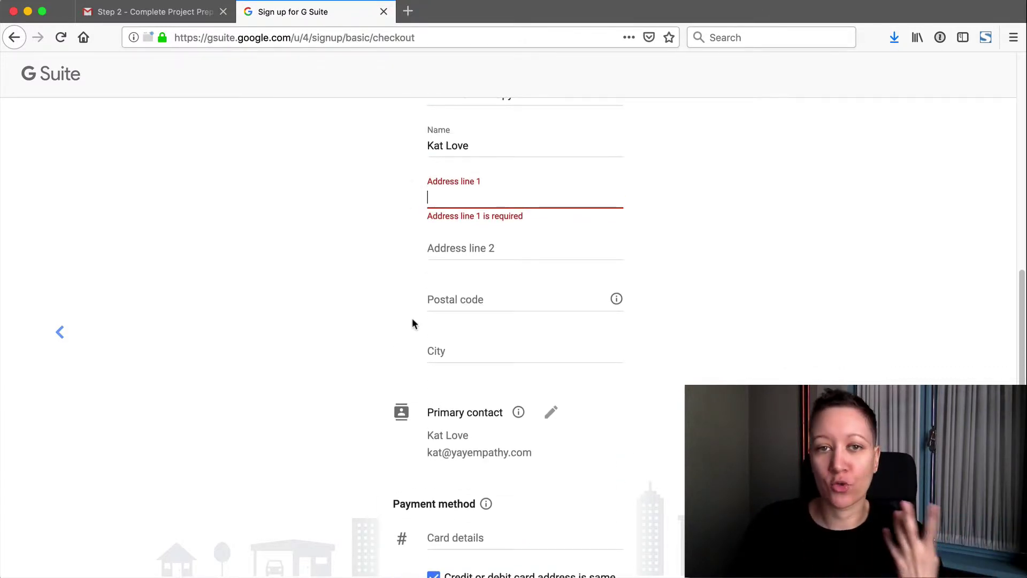
pyautogui.scroll(-2, 412, 323)
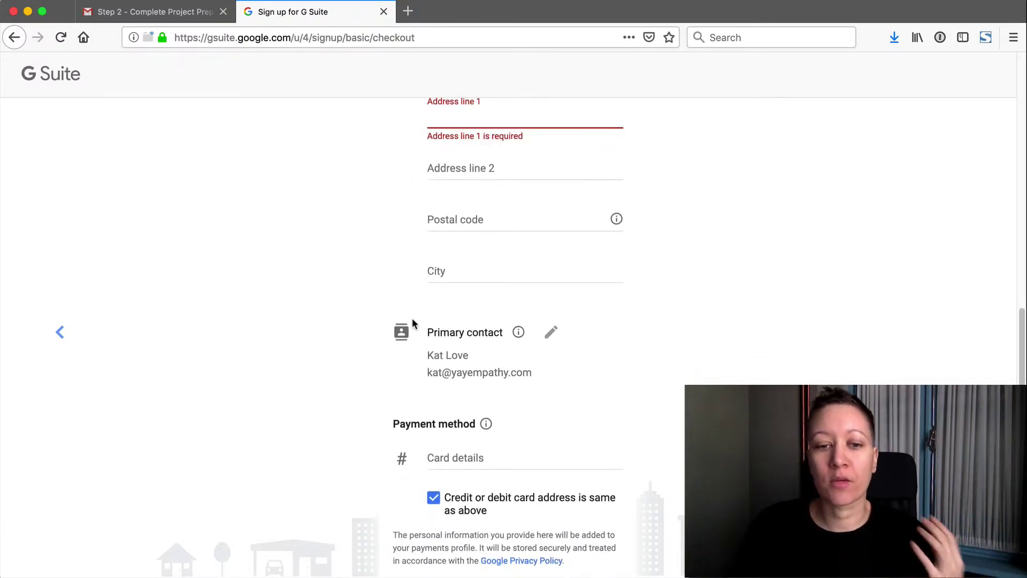
pyautogui.scroll(-2, 412, 321)
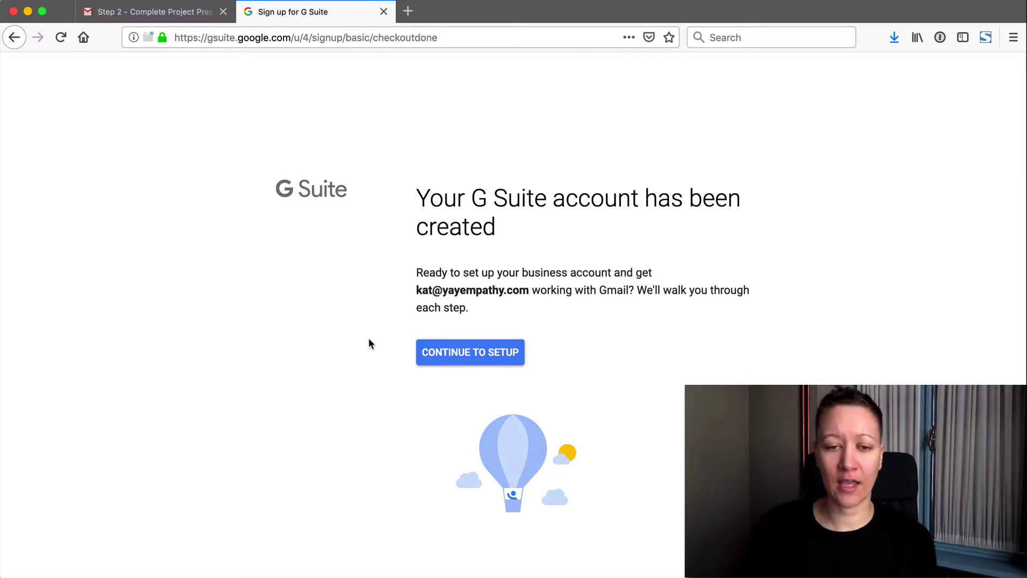
# - Continue to setup and start G Suite setup in the Admin console
pyautogui.click(437, 349)
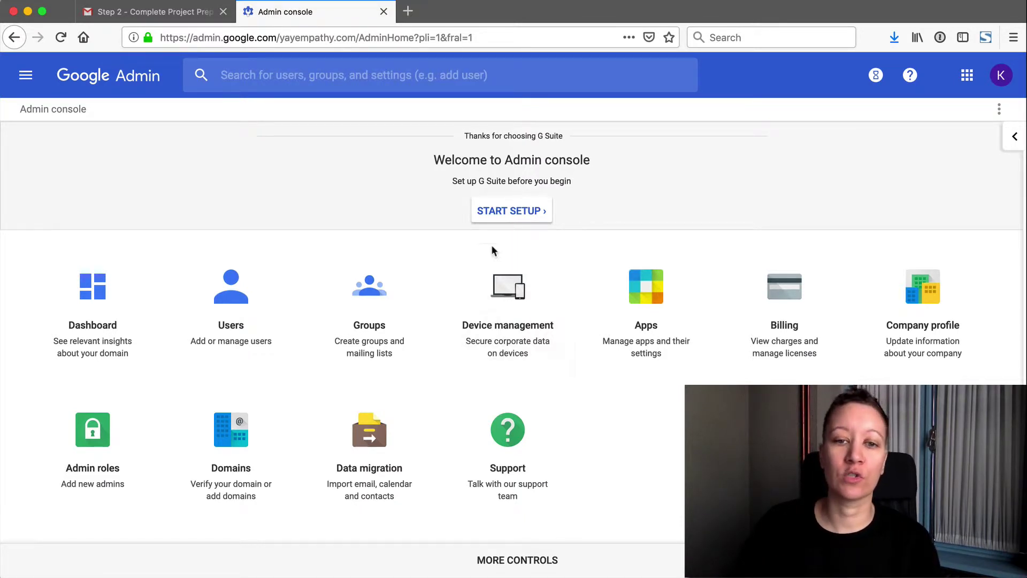
pyautogui.click(519, 220)
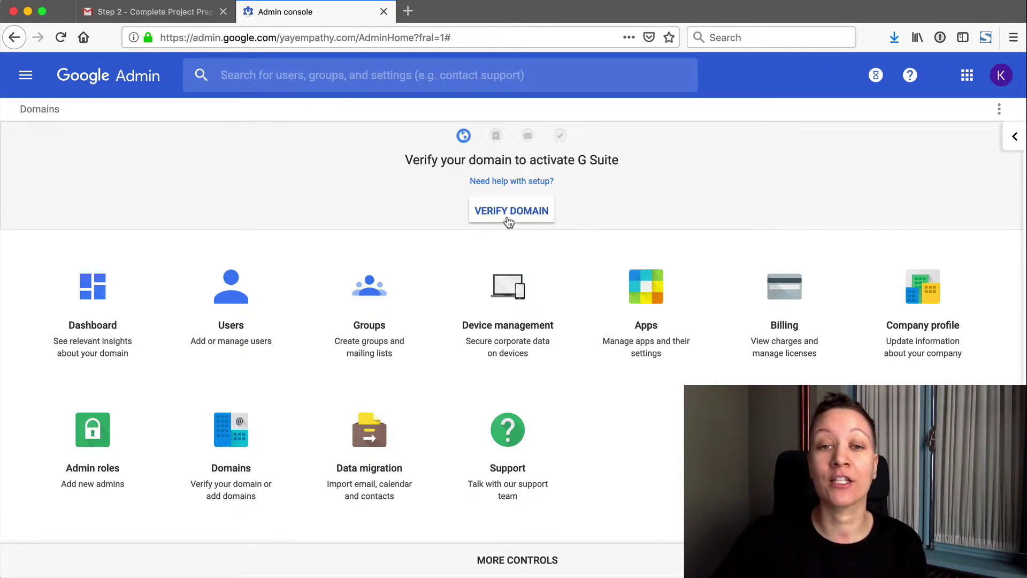
# - Start domain verification and switch to the TXT or CNAME domain host record method
pyautogui.click(509, 221)
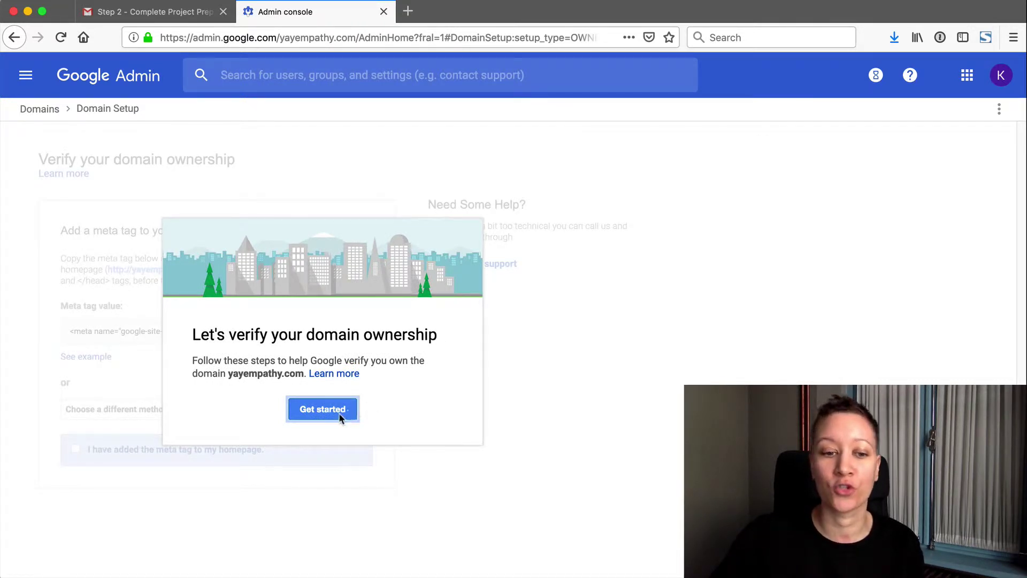
pyautogui.click(323, 410)
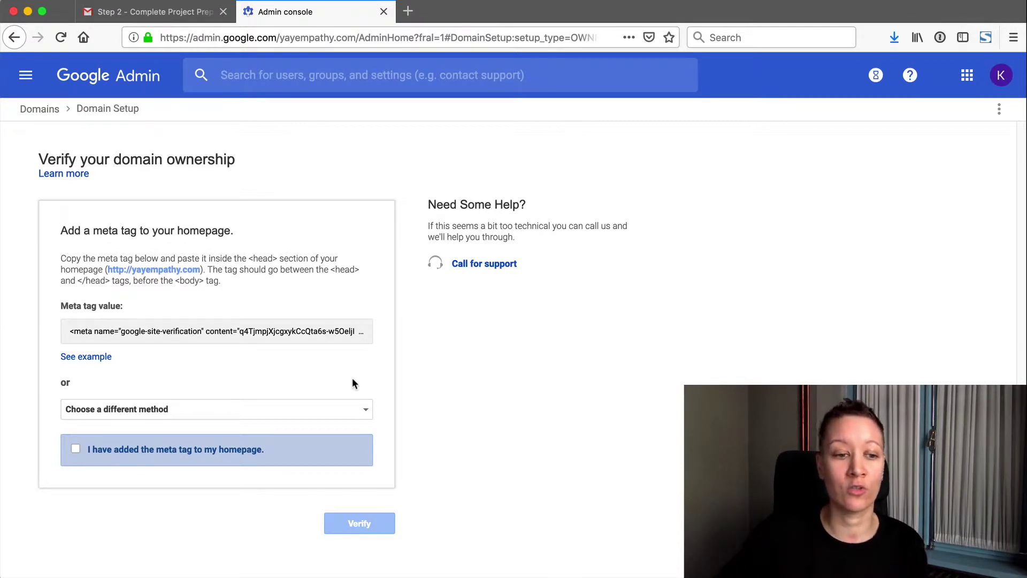
pyautogui.click(149, 413)
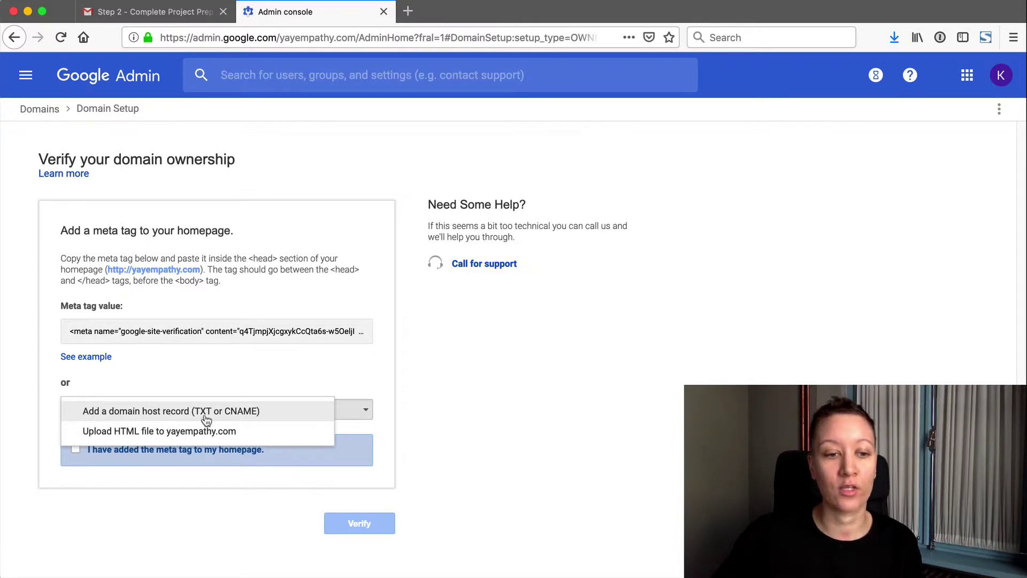
pyautogui.click(235, 417)
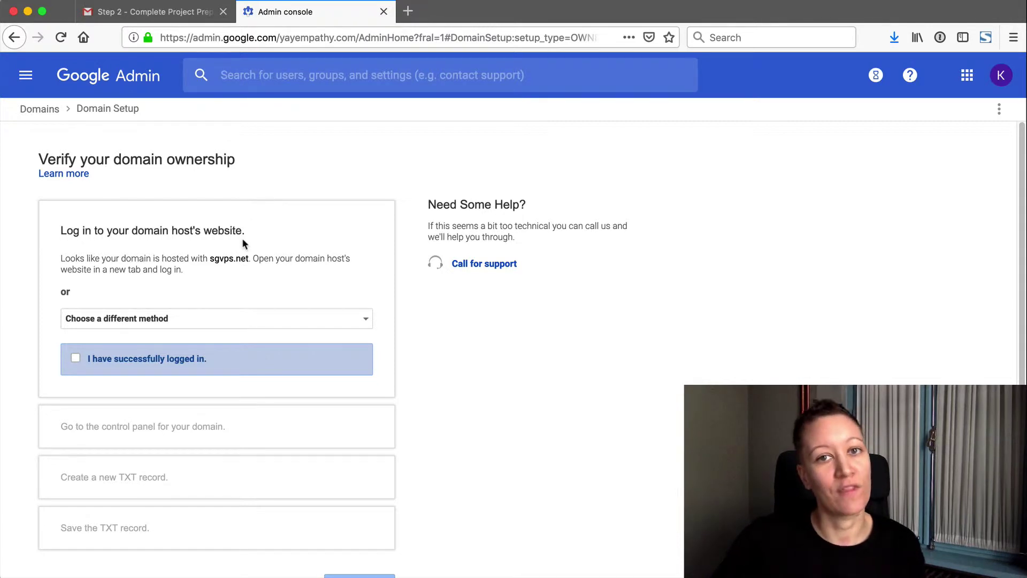
# - Tick the host login and control panel steps, then select the TXT verification value
pyautogui.click(76, 359)
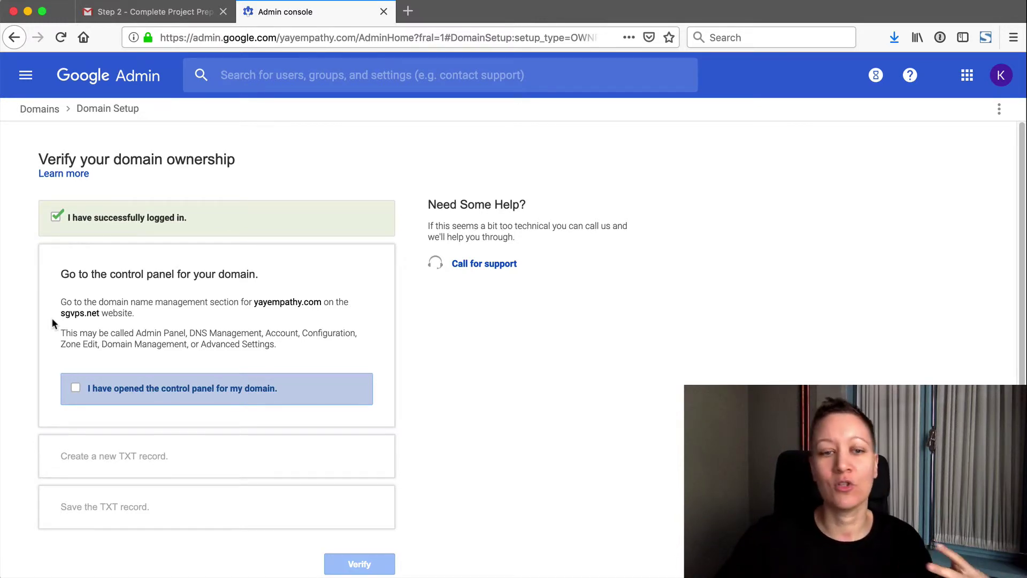
pyautogui.click(76, 391)
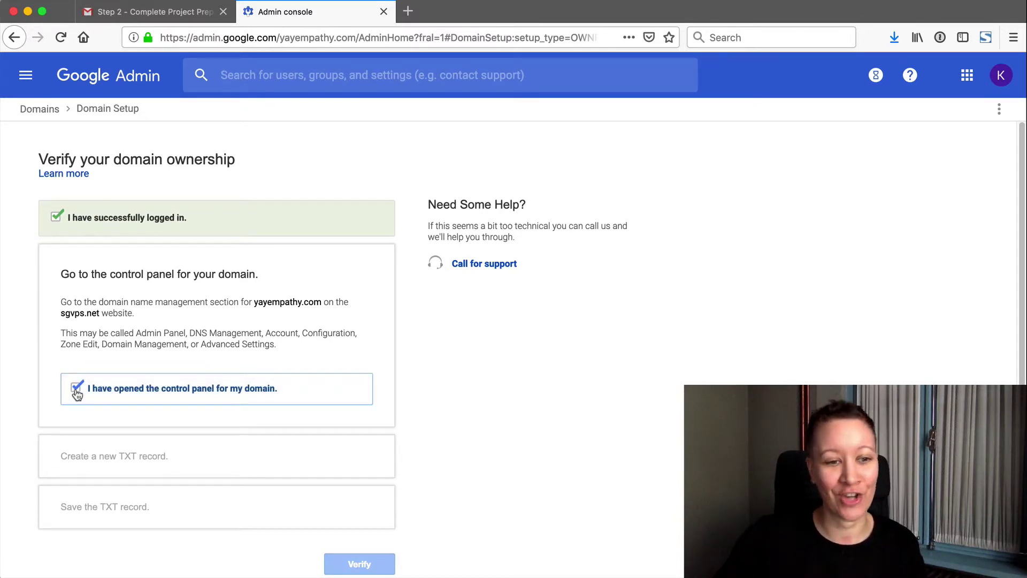
pyautogui.scroll(-1, 36, 412)
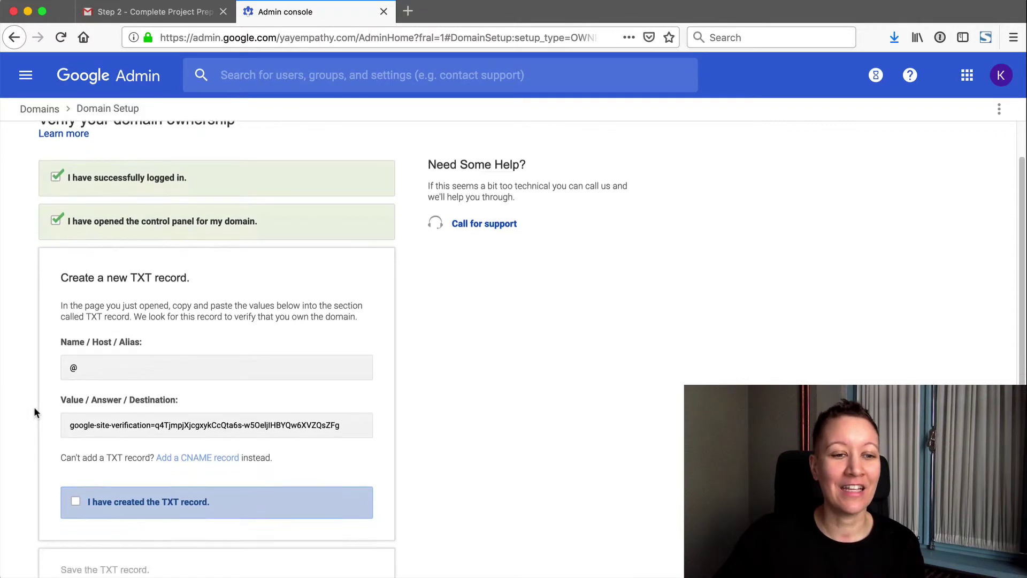
pyautogui.scroll(-2, 34, 406)
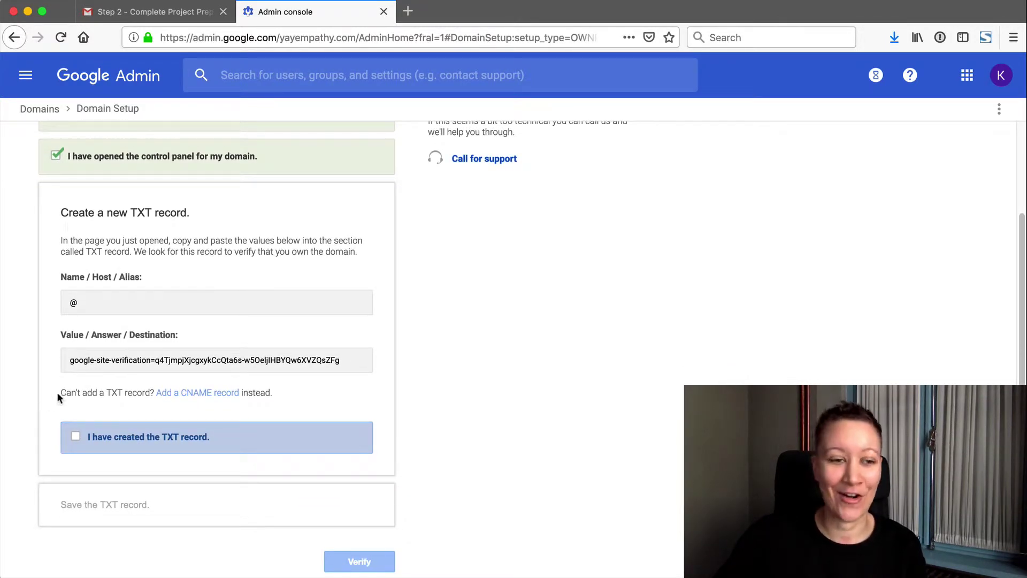
pyautogui.click(152, 361)
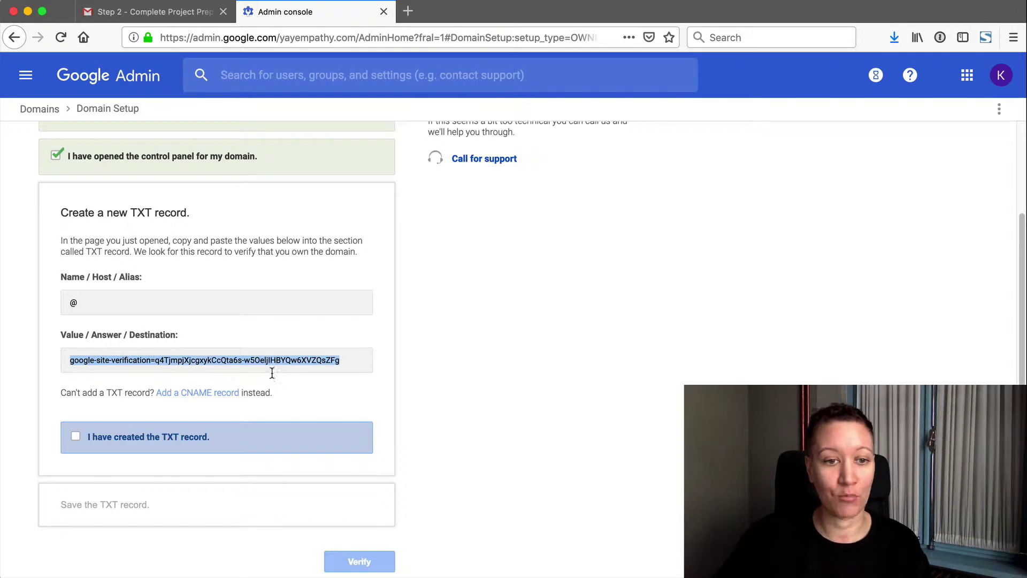
# - Check the Gmail reply reading 'Here's the txt value' with the google-site-verification code, then return to the Admin console
pyautogui.click(113, 18)
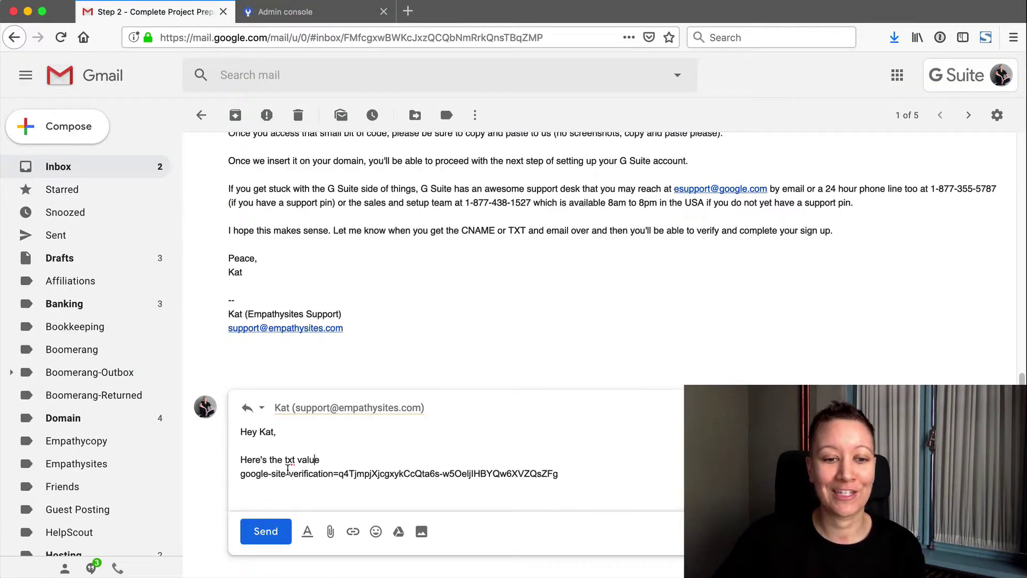
pyautogui.moveTo(568, 474); pyautogui.dragTo(225, 480)
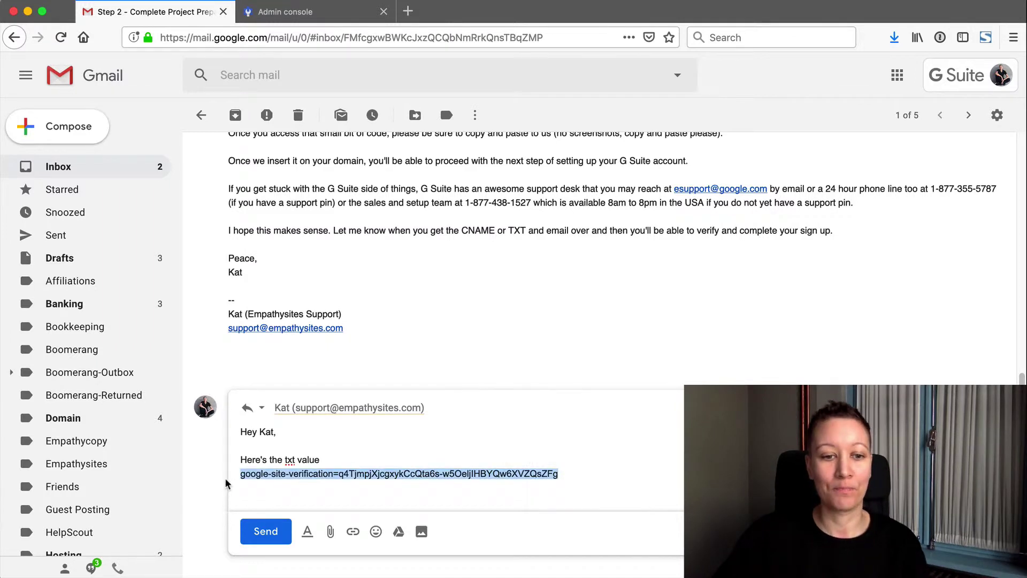
pyautogui.click(225, 484)
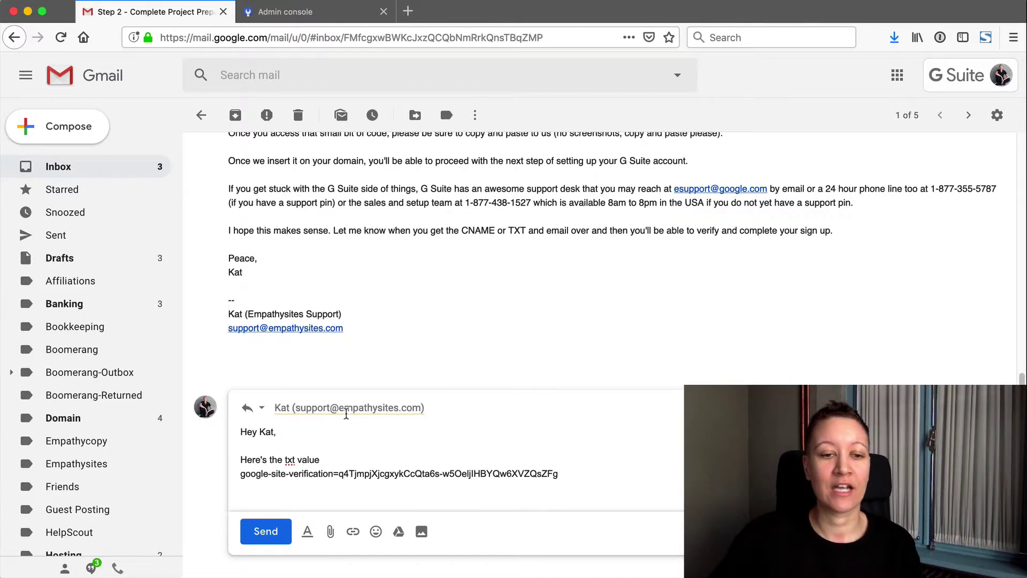
pyautogui.moveTo(346, 412)
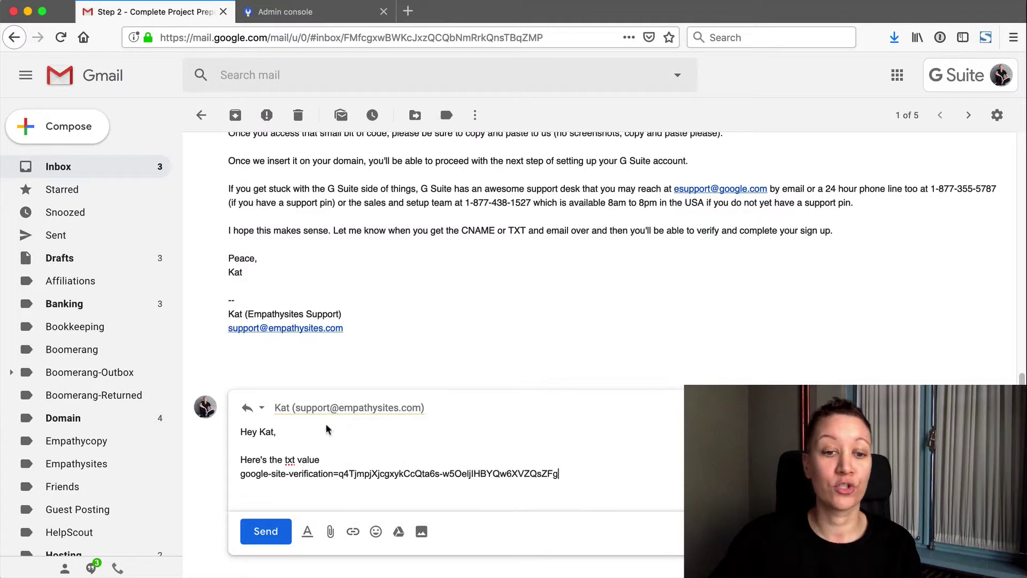
pyautogui.scroll(10, 328, 428)
pyautogui.scroll(1, 329, 432)
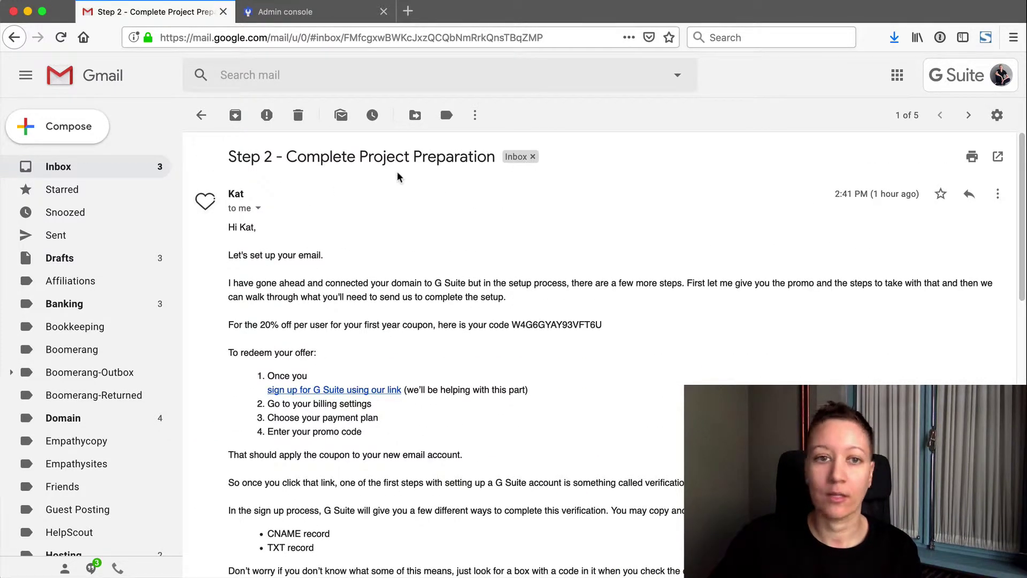
pyautogui.scroll(-1, 393, 235)
pyautogui.scroll(-12, 393, 249)
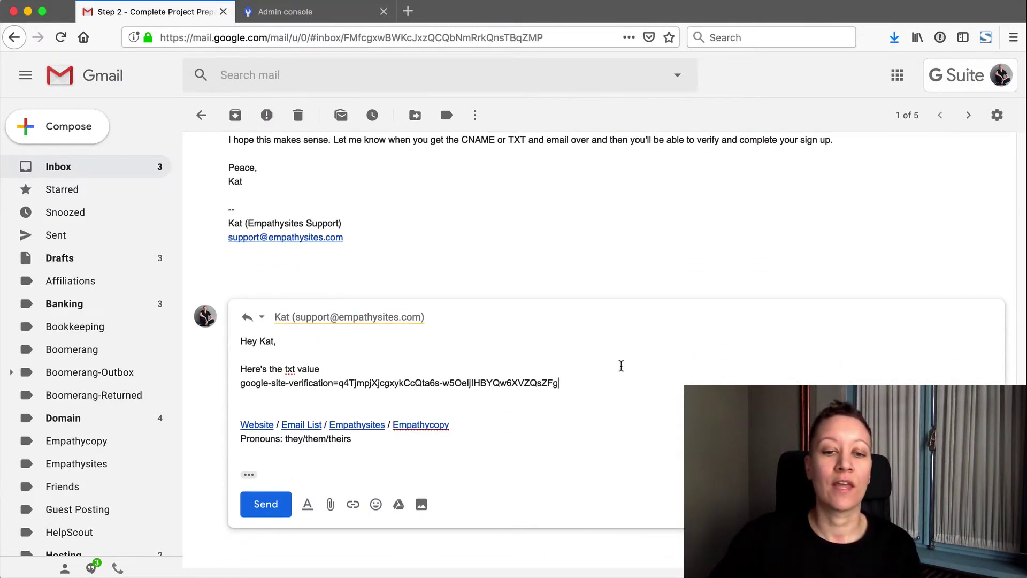
pyautogui.click(261, 22)
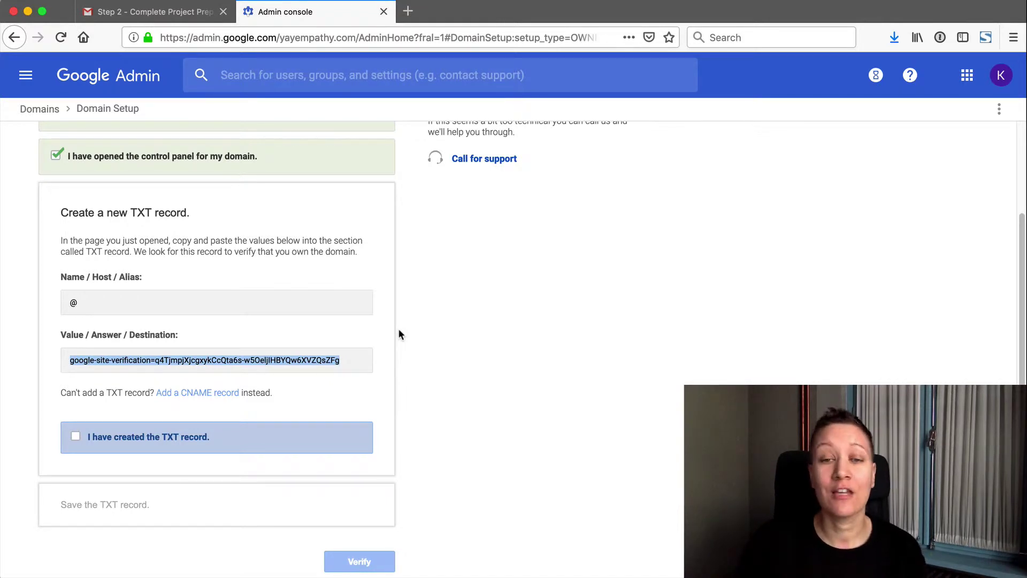
# - Tick 'I have created the TXT record' and 'I have saved the TXT record' in the verification steps
pyautogui.click(278, 38)
pyautogui.moveTo(276, 39); pyautogui.dragTo(152, 40)
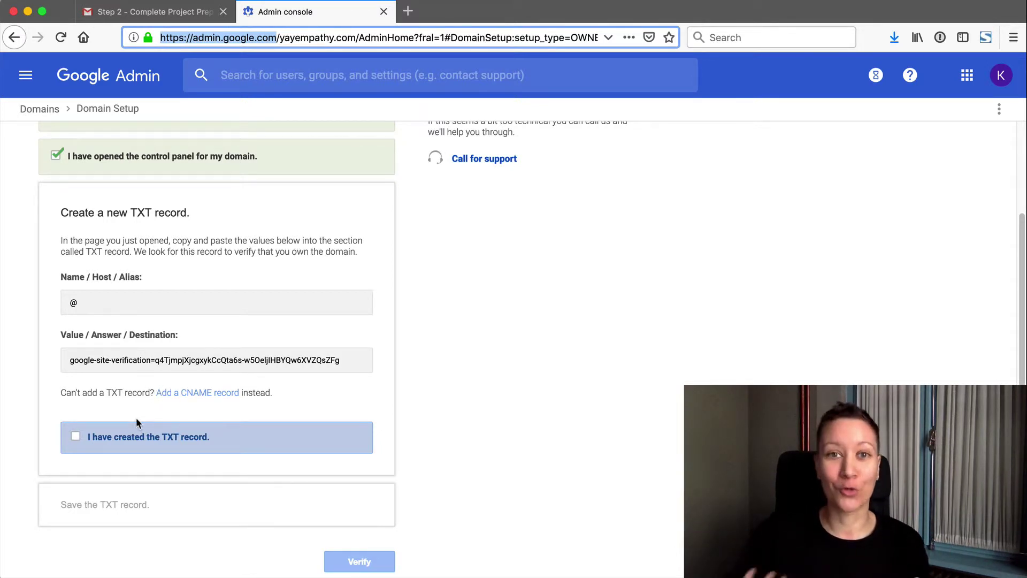
pyautogui.click(115, 441)
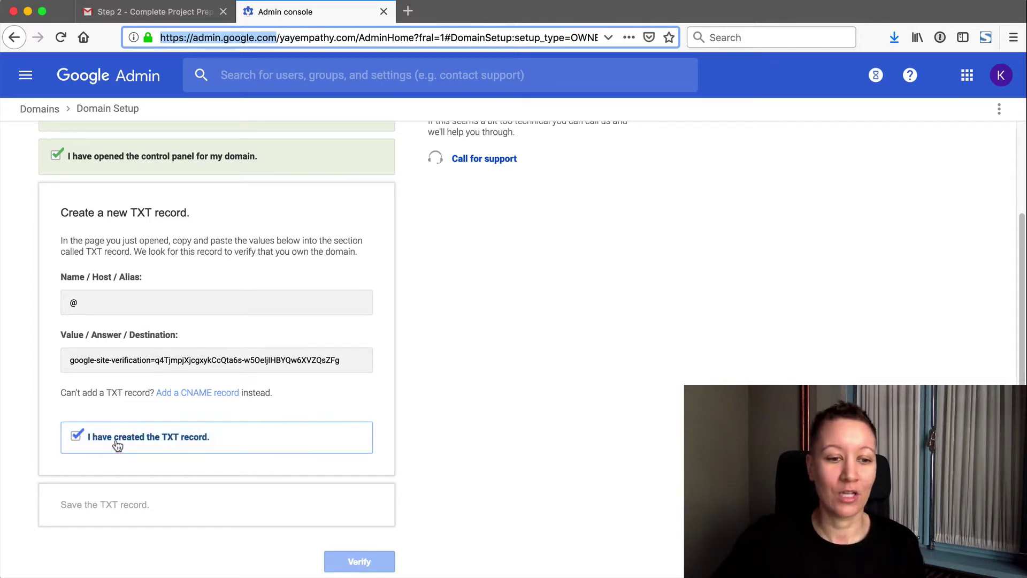
pyautogui.click(78, 443)
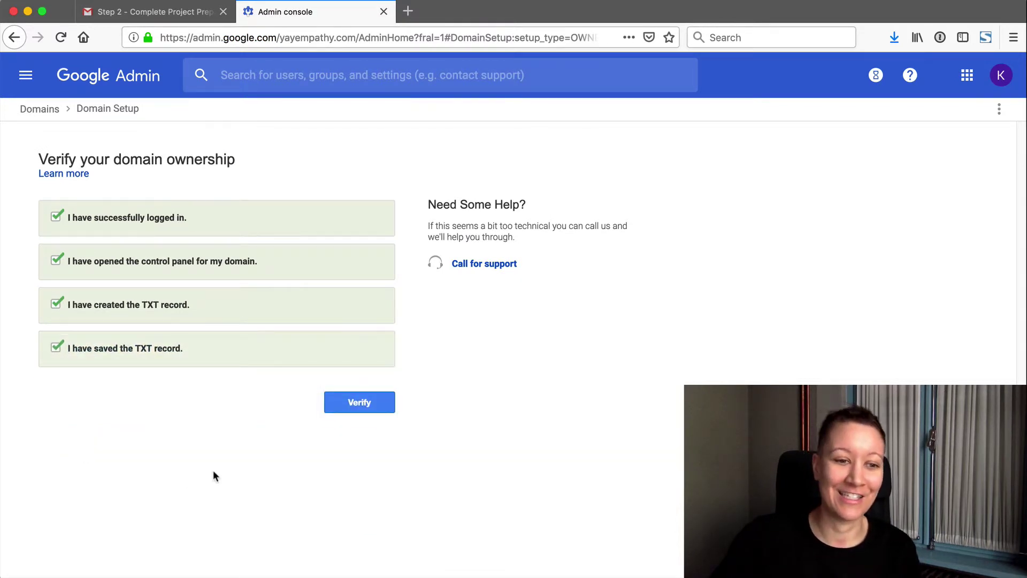
# - Start domain ownership verification, which shows about 1 hour remaining
pyautogui.click(333, 405)
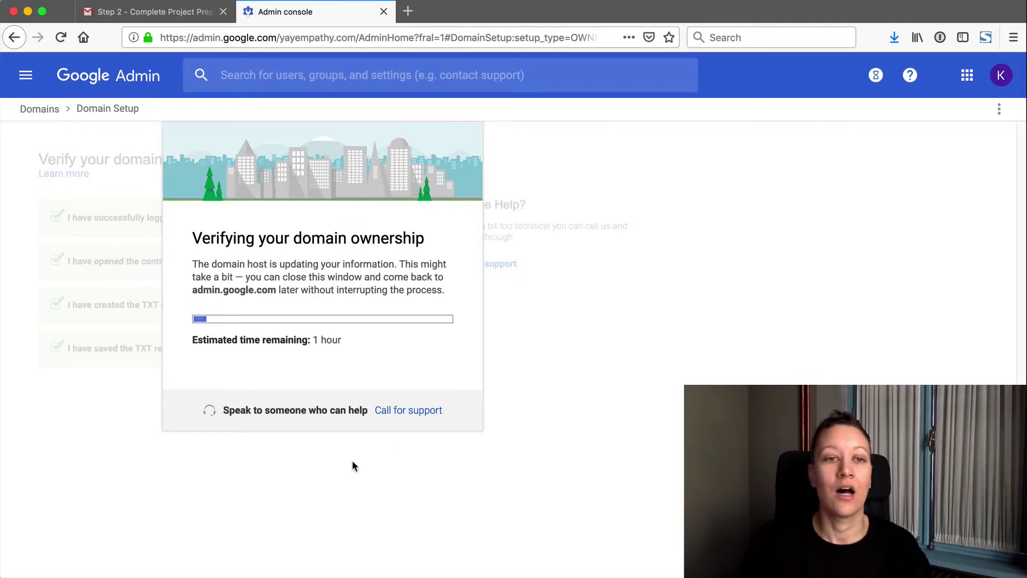
pyautogui.hotkey('ctrl', 'Up')
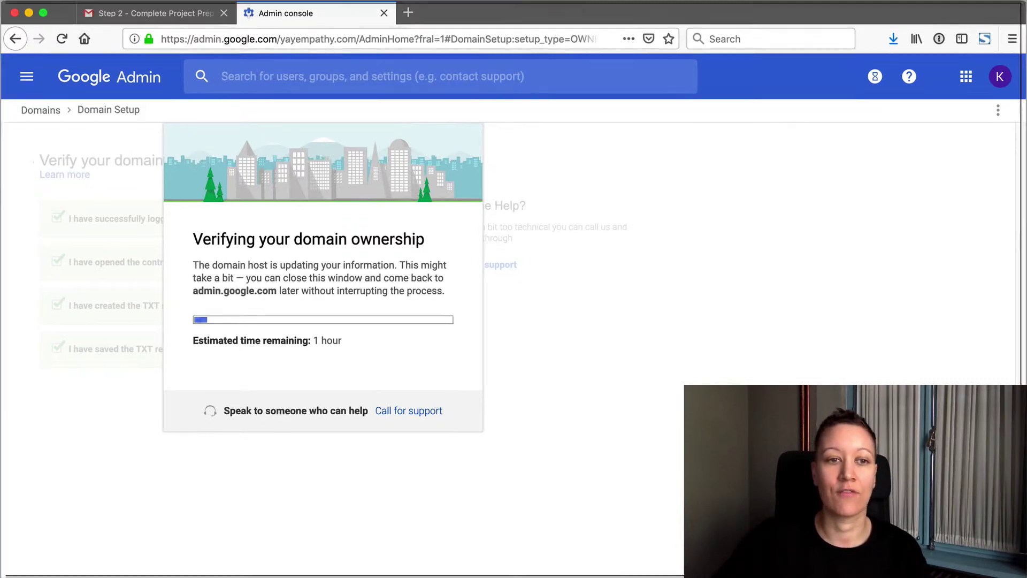
pyautogui.click(161, 142)
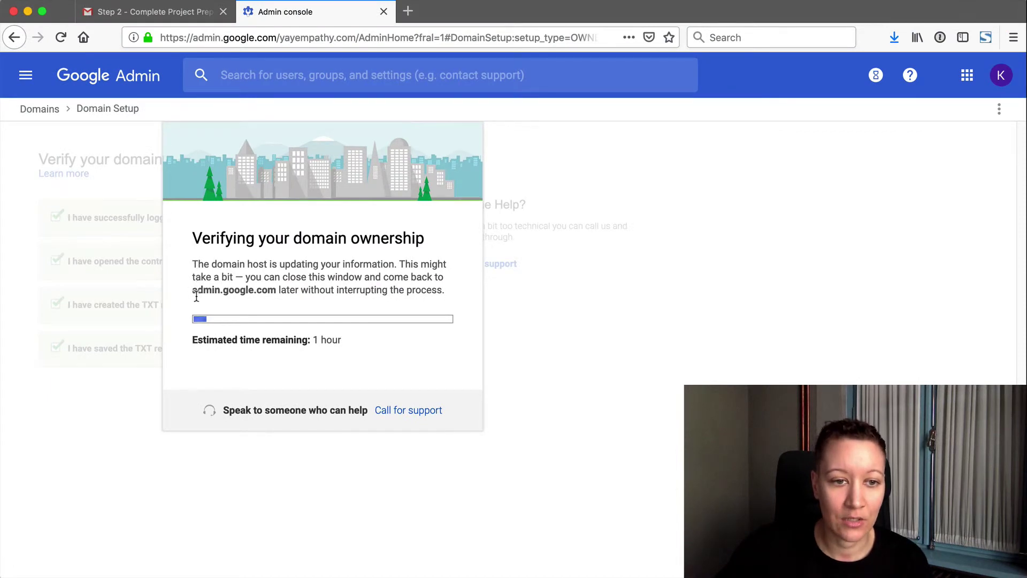
pyautogui.moveTo(192, 291); pyautogui.dragTo(275, 295)
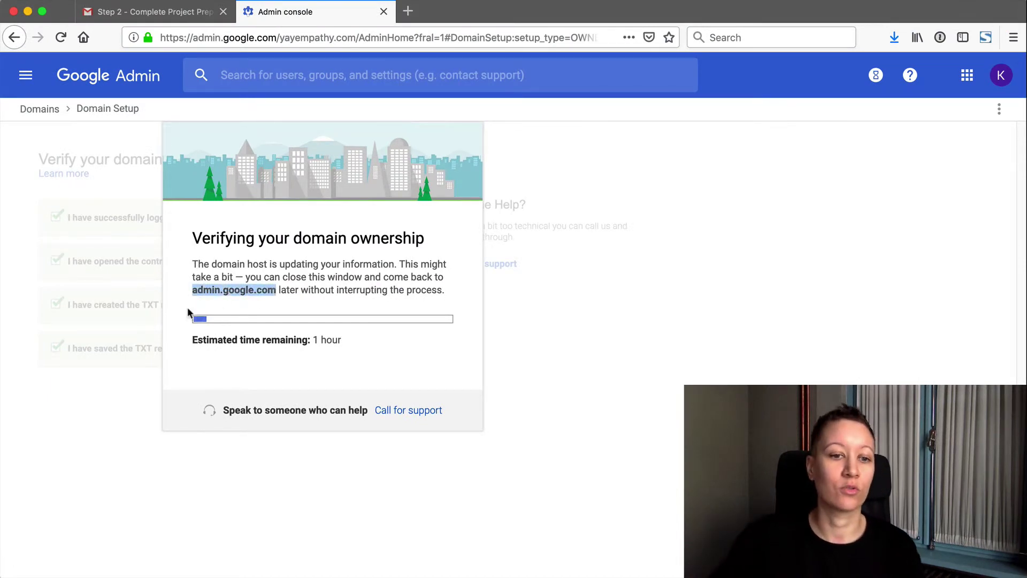
pyautogui.click(162, 42)
pyautogui.moveTo(162, 42); pyautogui.dragTo(277, 44)
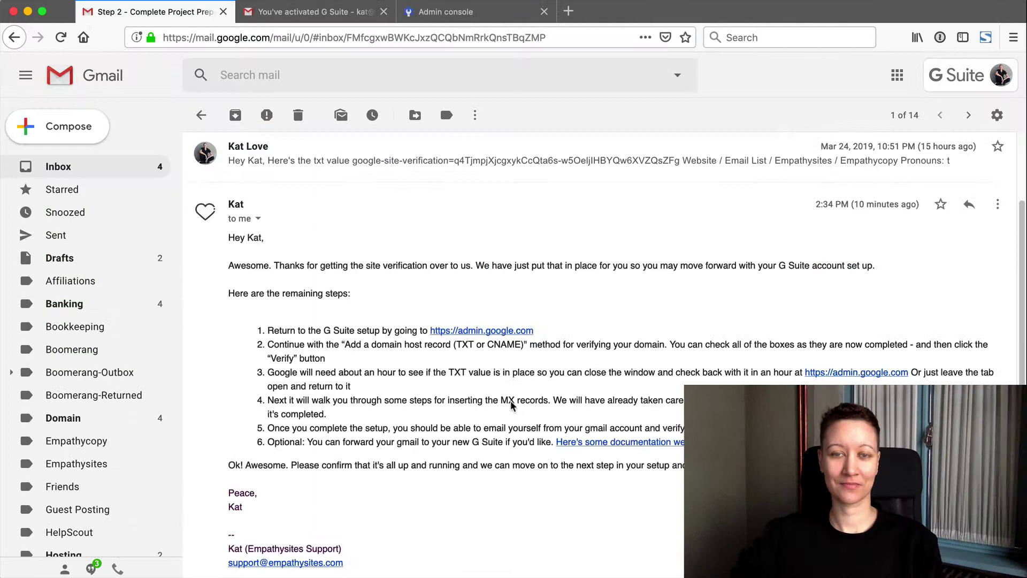
pyautogui.scroll(-2, 509, 403)
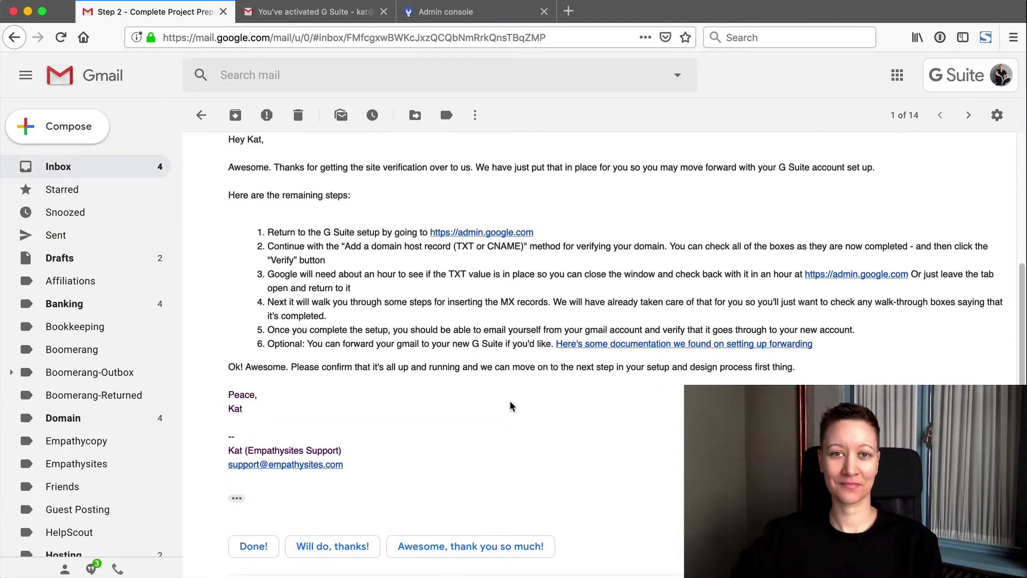
pyautogui.scroll(1, 511, 406)
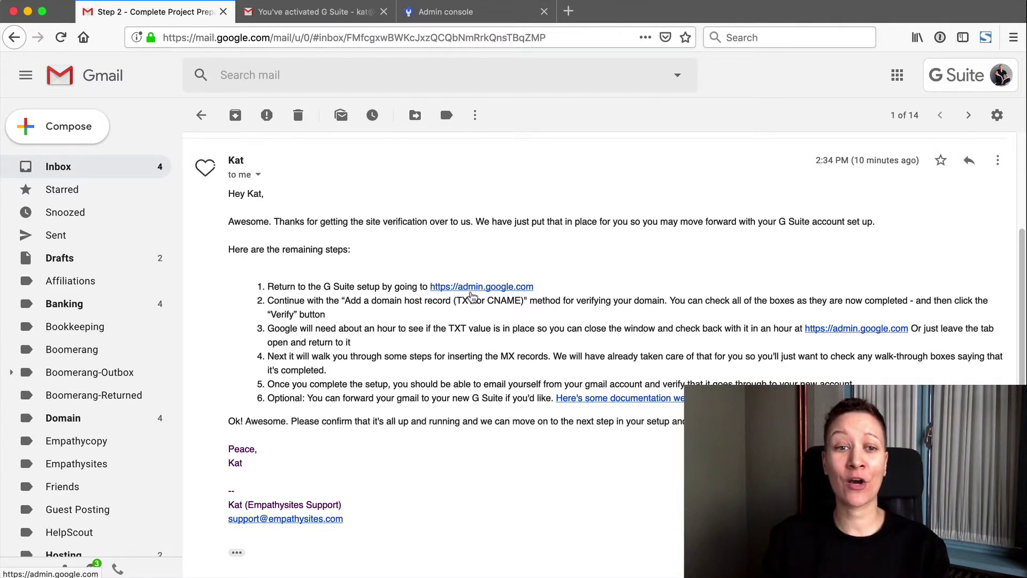
pyautogui.click(443, 16)
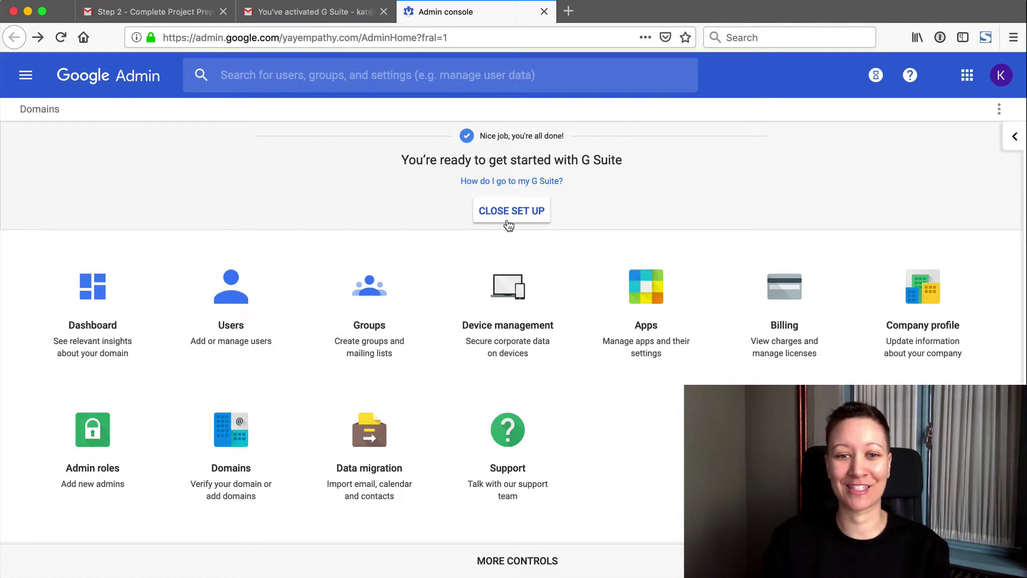
# - Close the 'You're ready to get started with G Suite' setup banner
pyautogui.click(507, 219)
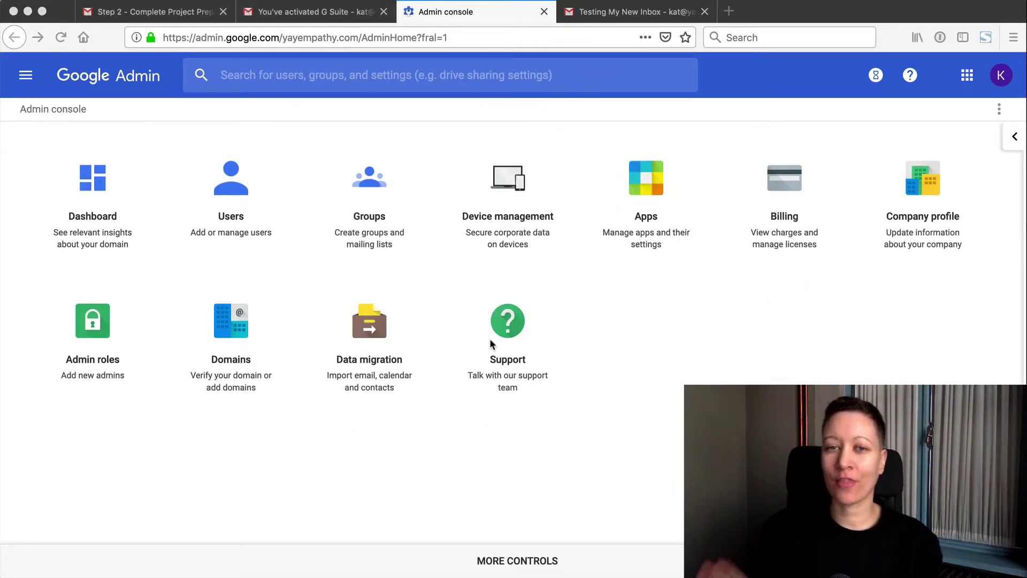